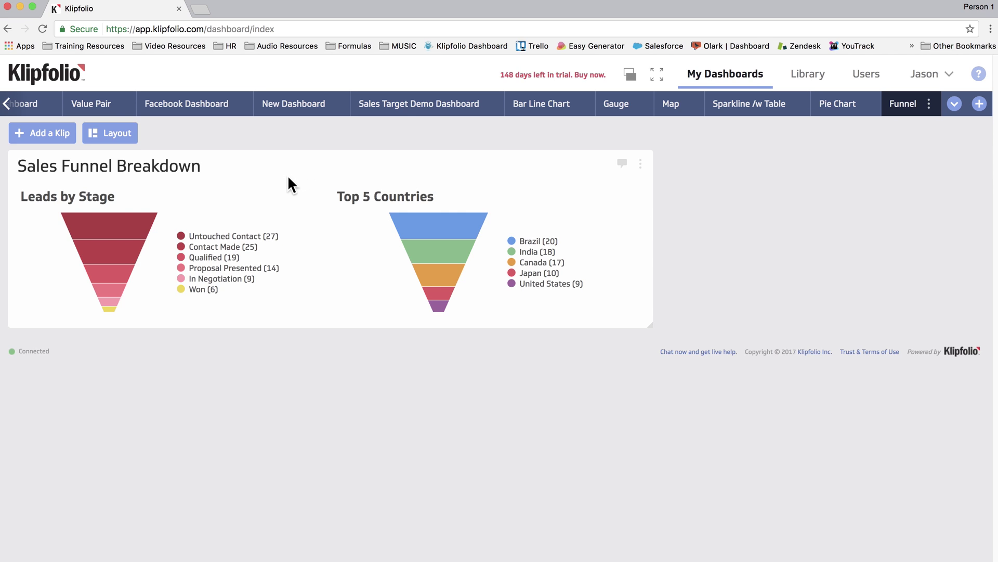
# Step: Build a custom Funnel Chart Klip and choose Upload a File for its new data source
pyautogui.click(47, 136)
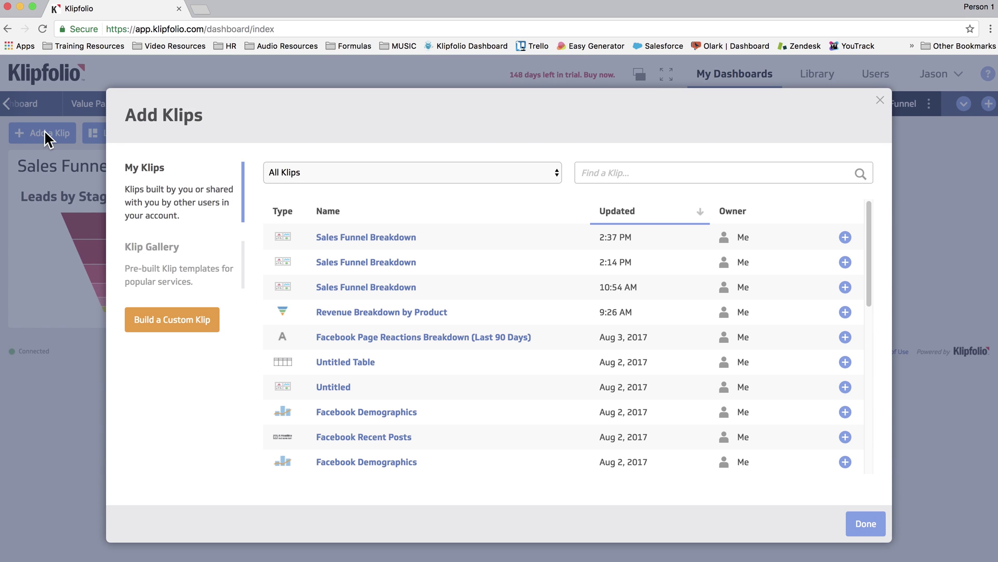
pyautogui.click(184, 318)
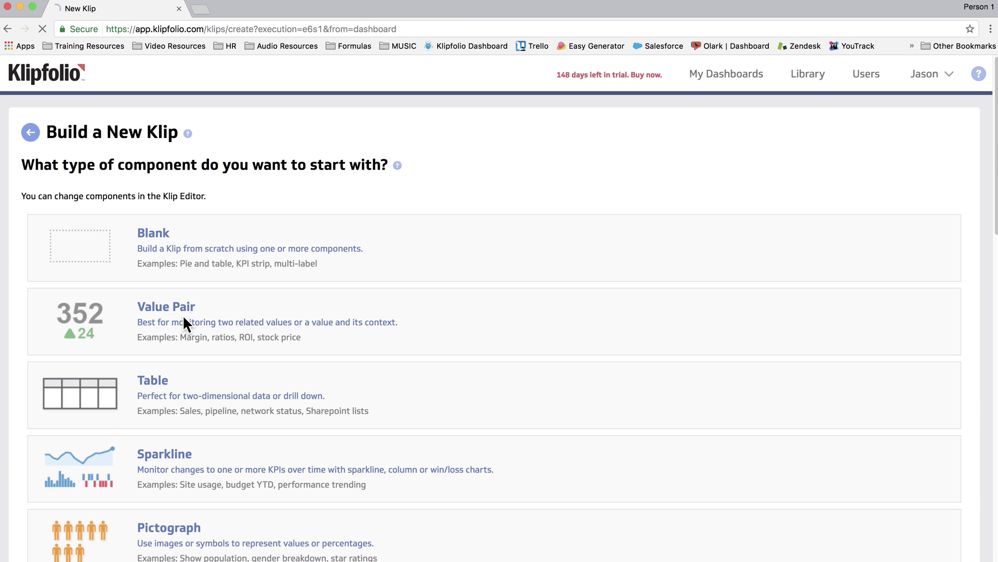
pyautogui.scroll(-5, 185, 328)
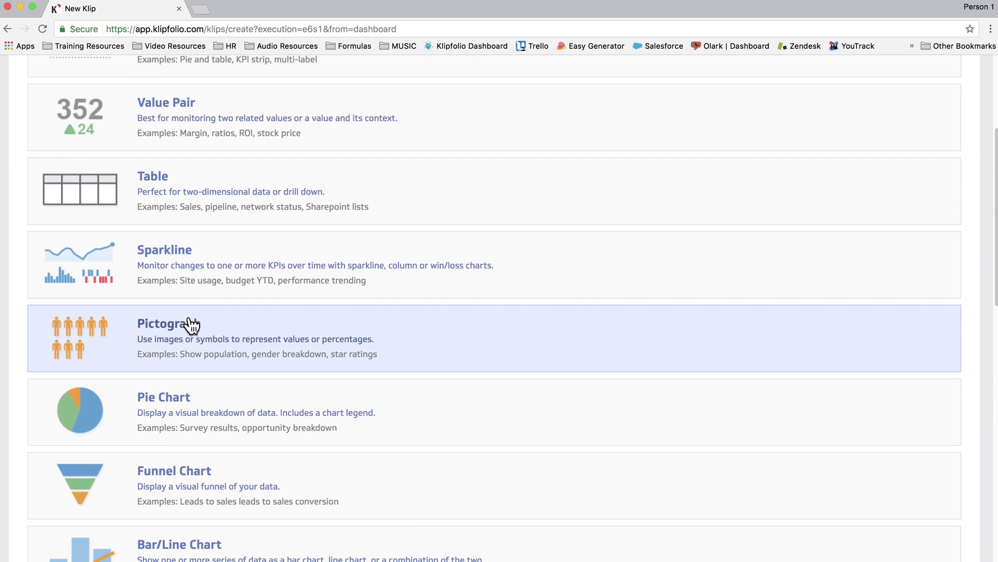
pyautogui.click(369, 406)
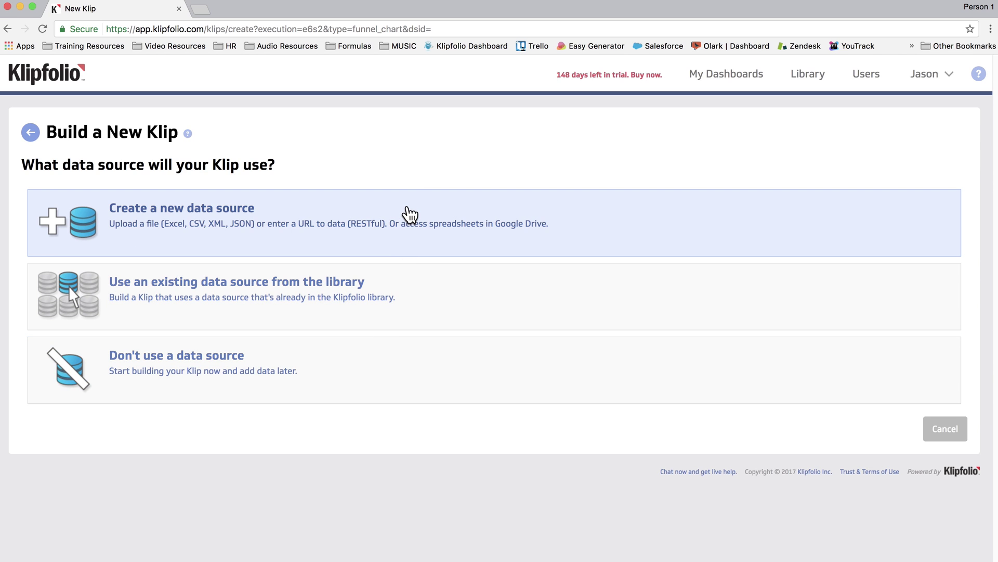
pyautogui.click(410, 214)
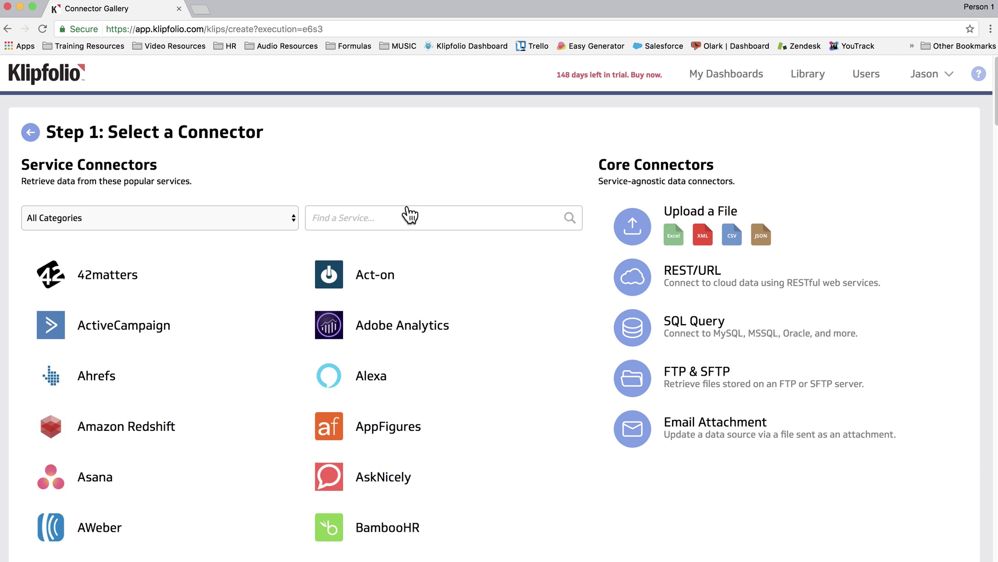
pyautogui.click(738, 224)
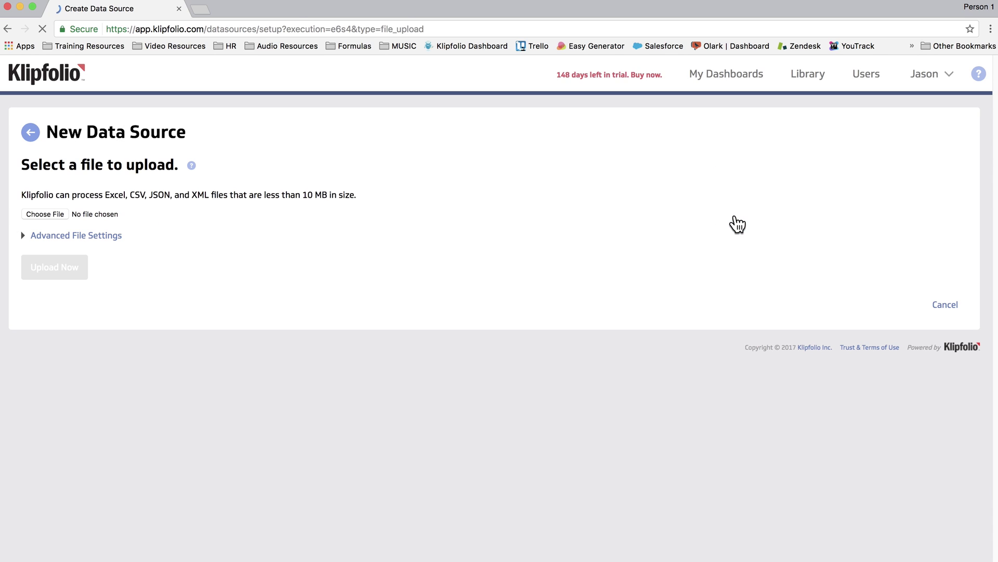
# Step: Upload Sample Sales Funnel Data.xlsx and save it as the data source 'Sample sales funnel data'
pyautogui.click(61, 212)
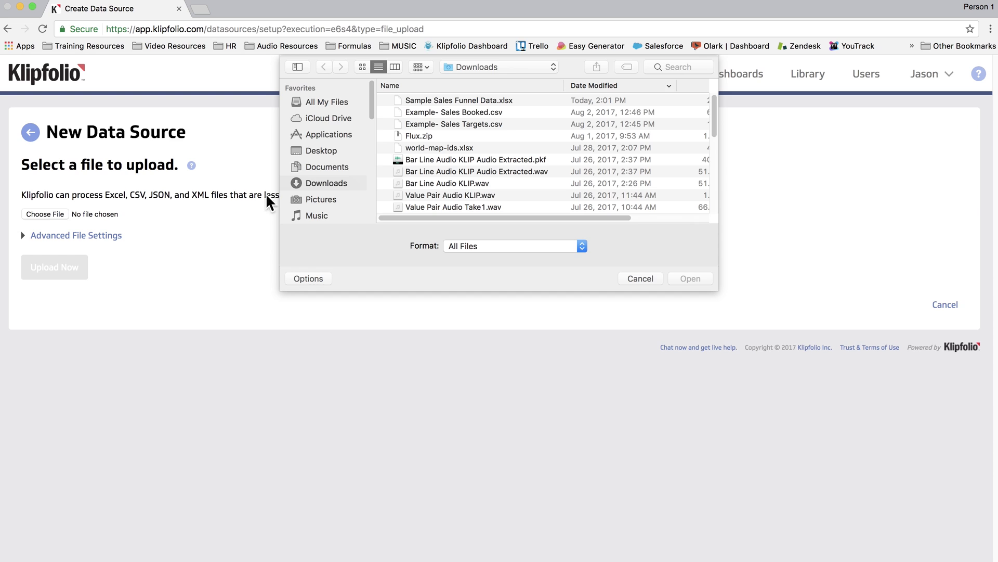
pyautogui.click(438, 99)
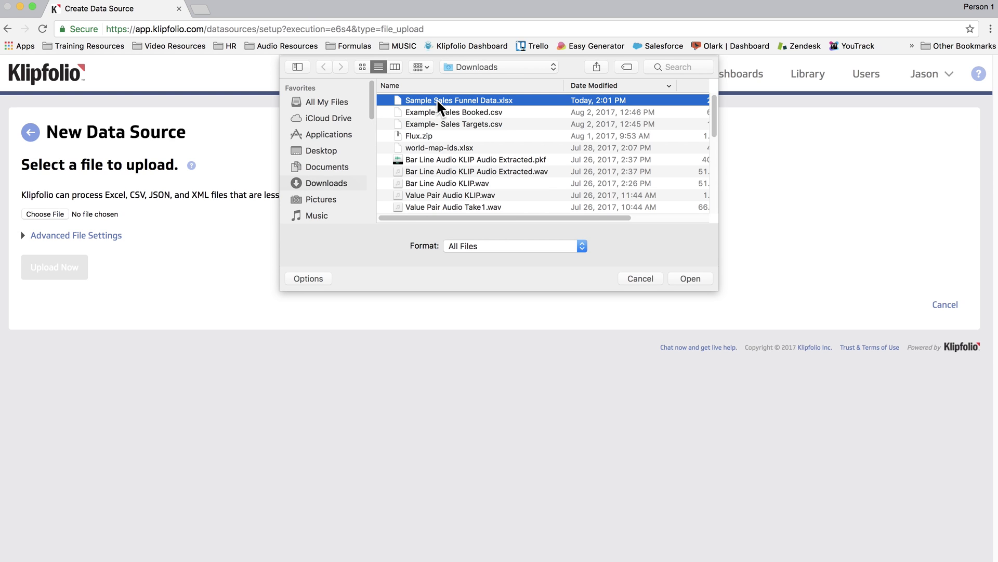
pyautogui.click(688, 275)
pyautogui.click(78, 268)
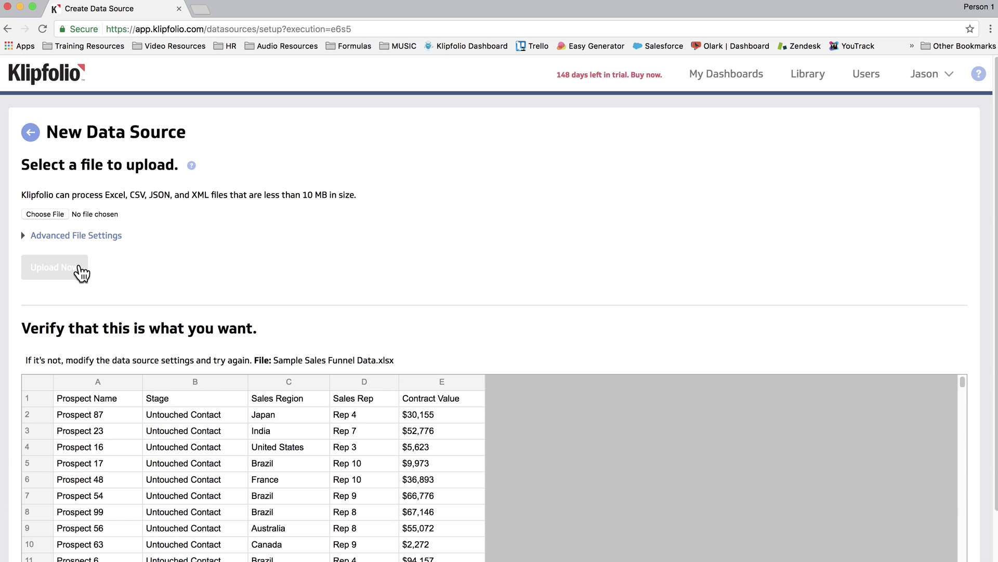
pyautogui.scroll(-3, 242, 247)
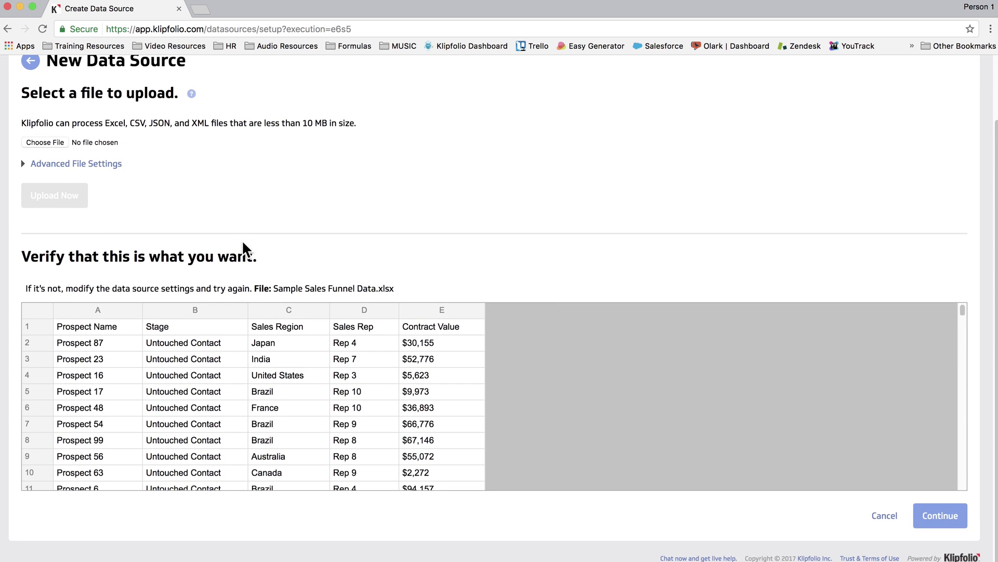
pyautogui.click(926, 516)
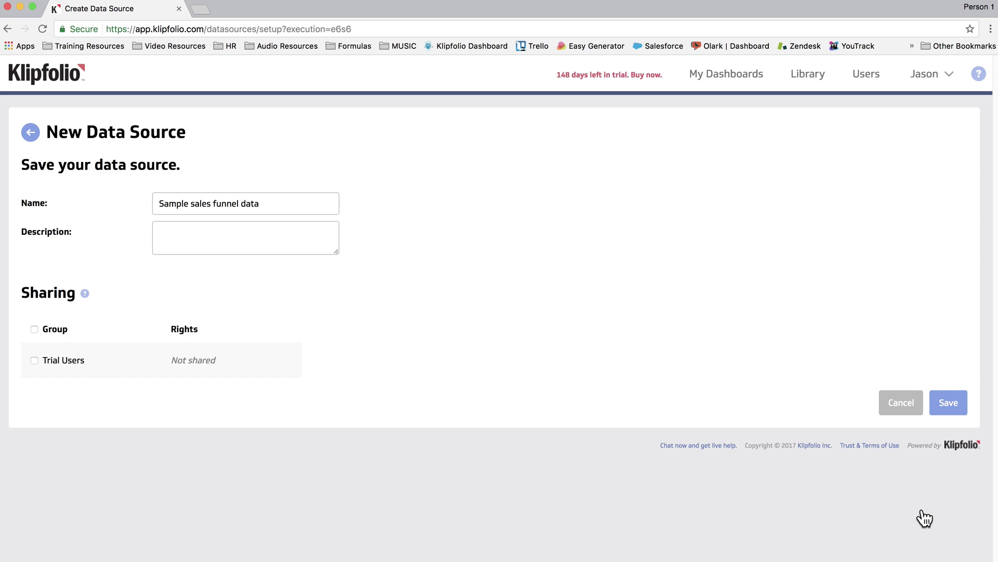
pyautogui.click(953, 411)
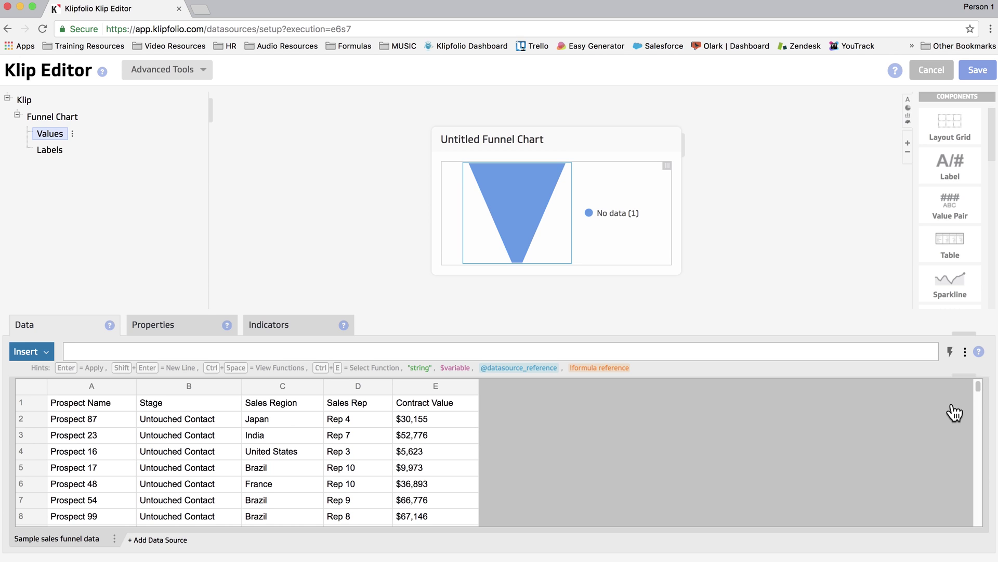
# Step: Map the funnel Values to column E (Contract Value) and Labels to column B (Stage)
pyautogui.click(429, 386)
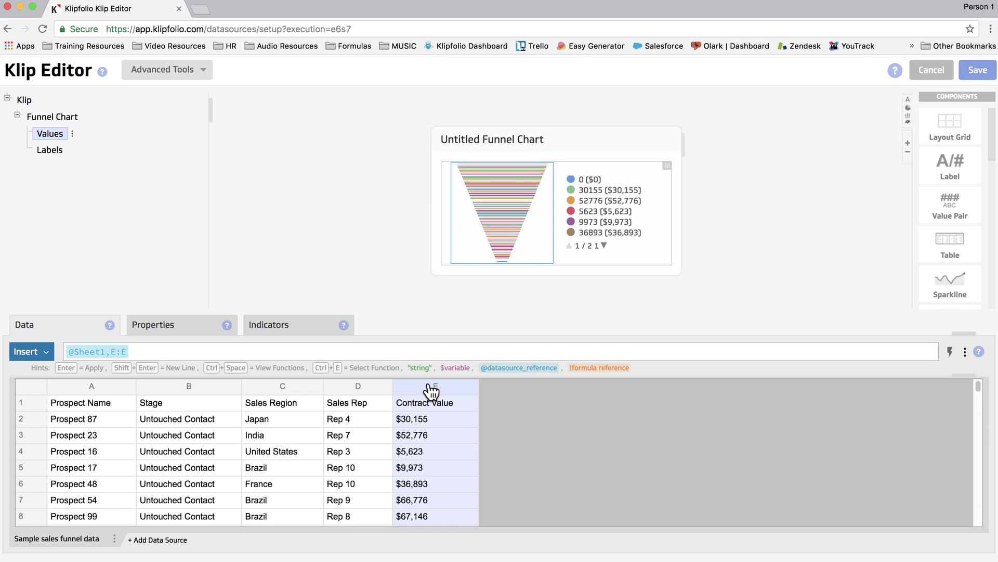
pyautogui.click(51, 152)
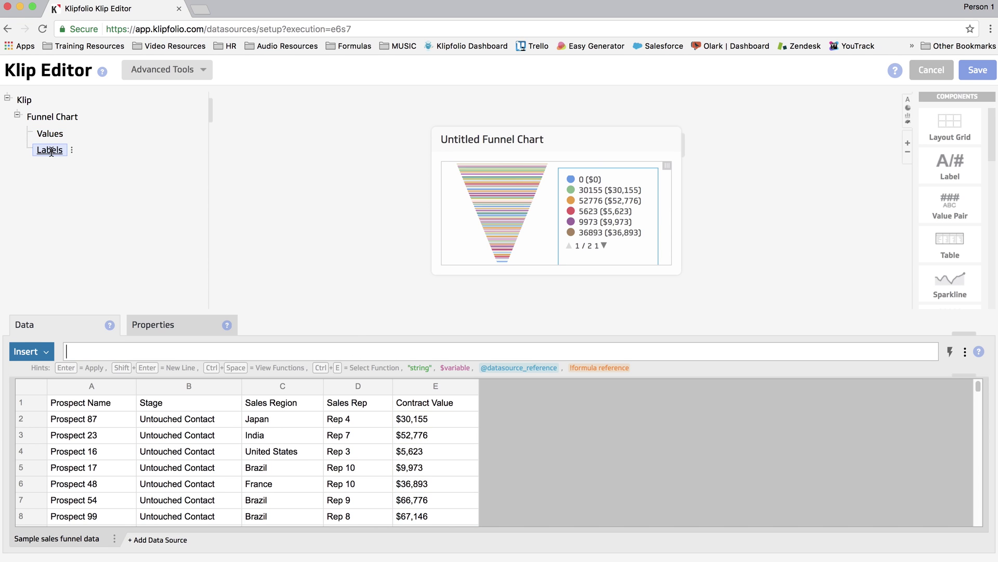
pyautogui.click(200, 390)
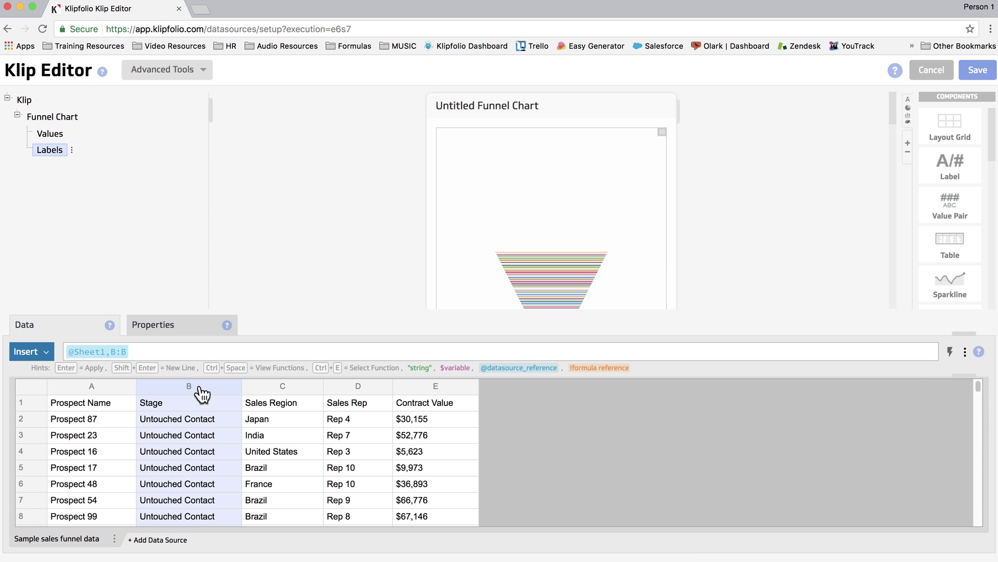
pyautogui.scroll(-4, 382, 210)
pyautogui.scroll(-3, 382, 209)
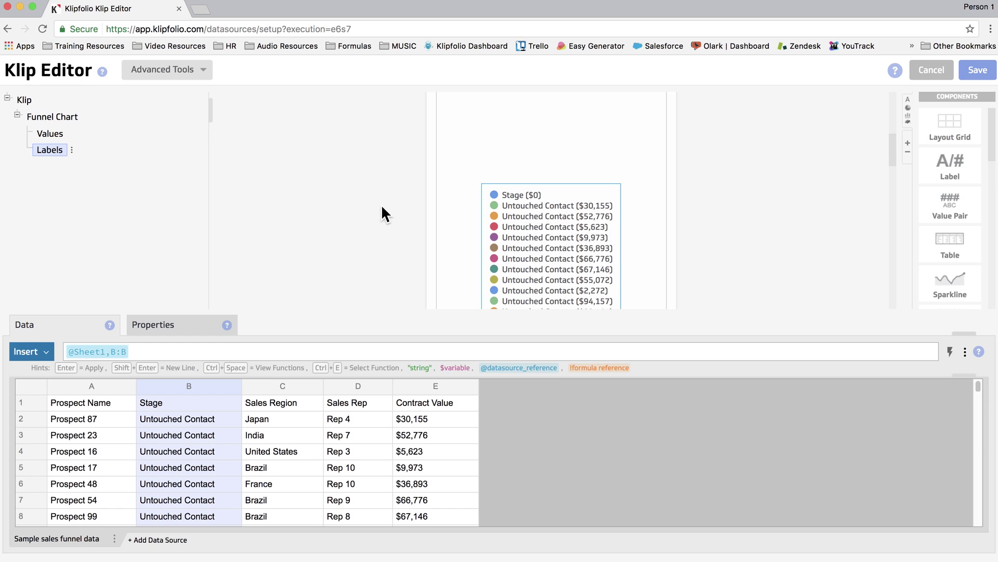
# Step: Group repeating labels and exclude the Stage header, leaving six stages from Untouched Contact to Won
pyautogui.click(191, 328)
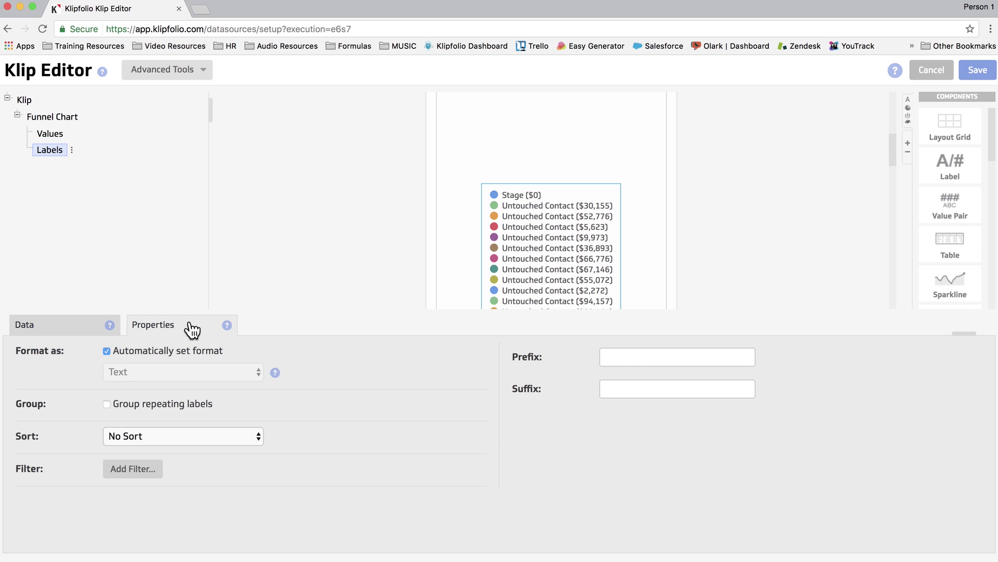
pyautogui.click(171, 401)
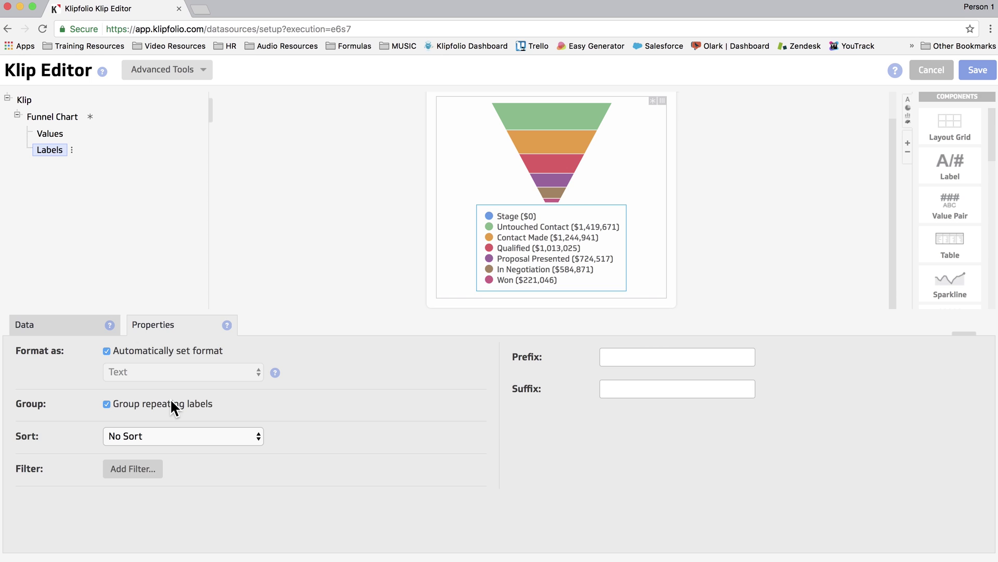
pyautogui.click(139, 469)
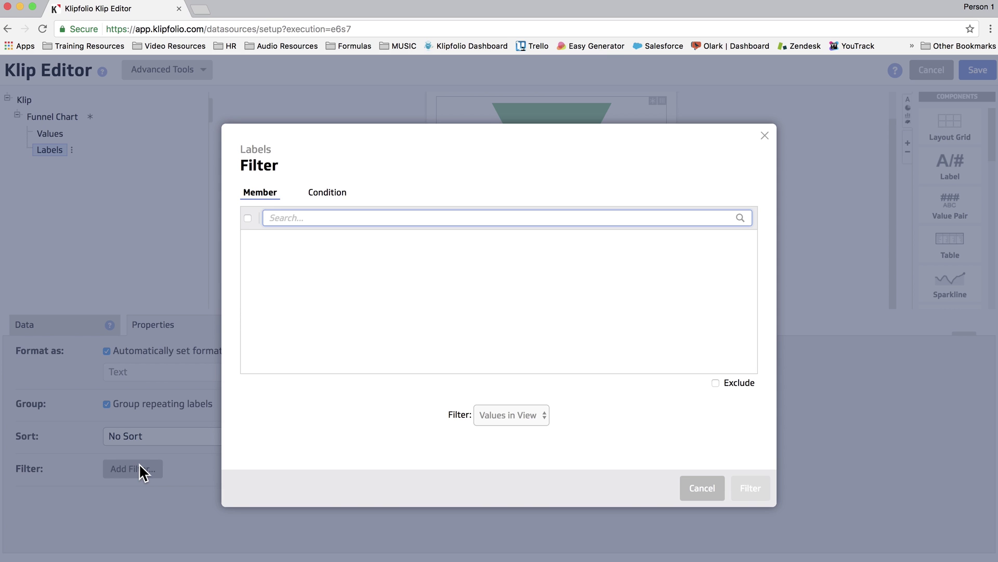
pyautogui.click(248, 217)
pyautogui.click(248, 310)
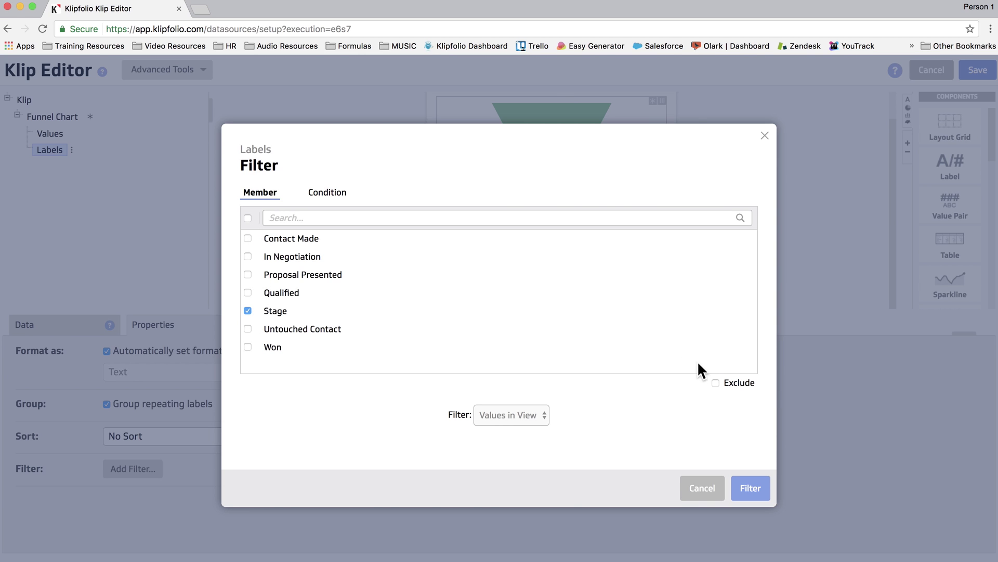
pyautogui.click(750, 489)
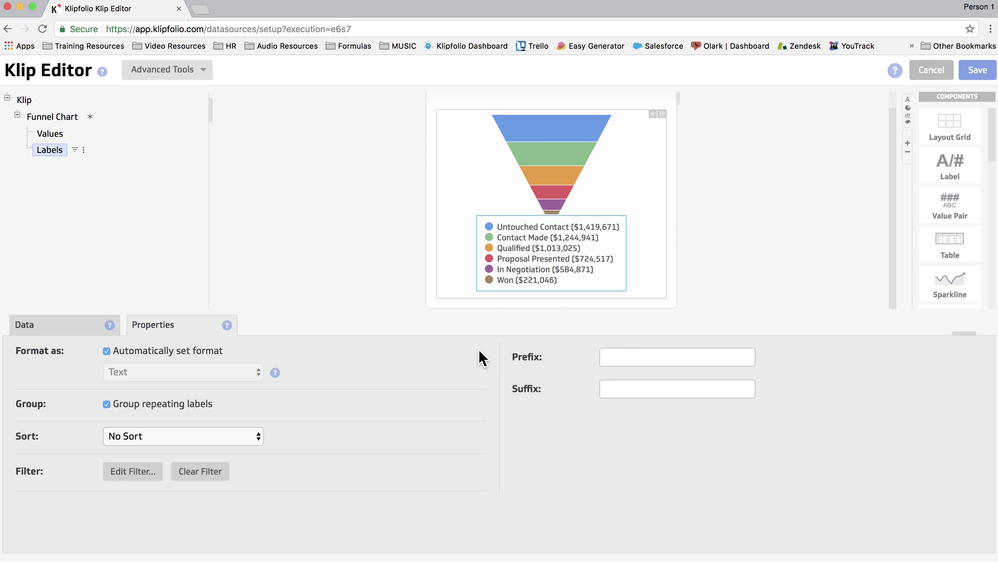
# Step: Turn off automatic formatting for the funnel Values and use the plain Number format
pyautogui.click(54, 134)
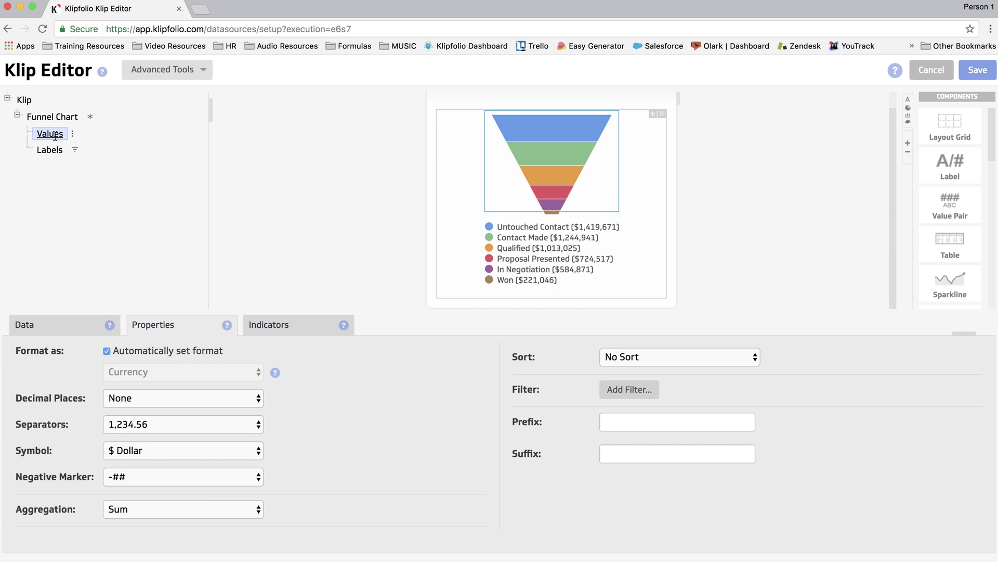
pyautogui.click(57, 150)
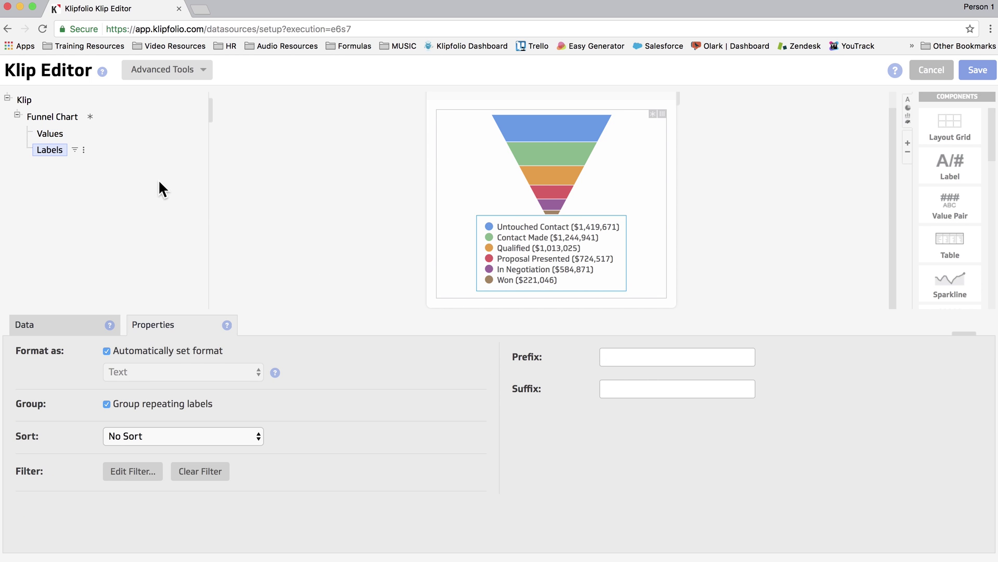
pyautogui.click(56, 136)
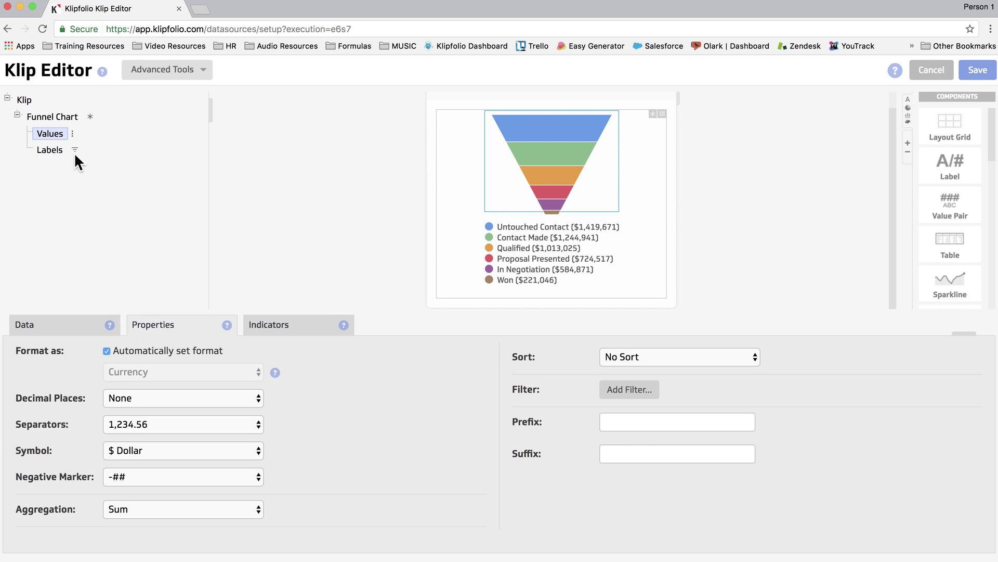
pyautogui.click(147, 350)
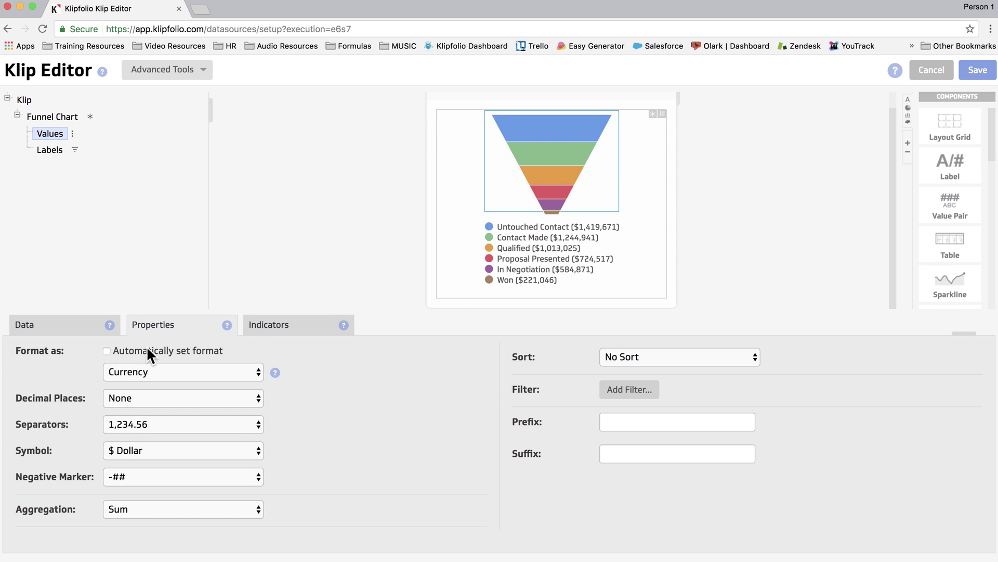
pyautogui.click(148, 371)
pyautogui.click(146, 357)
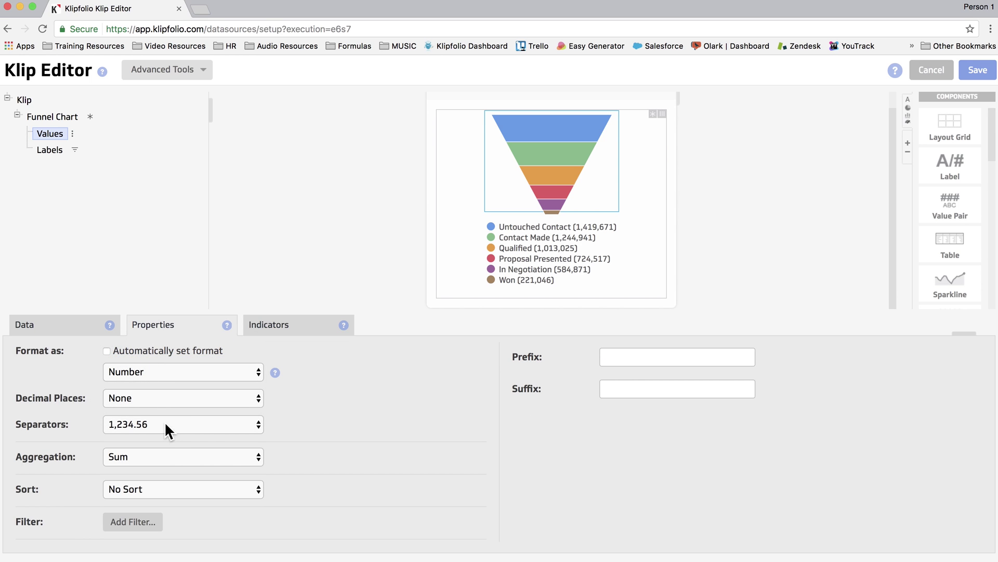
# Step: Set Values aggregation to Count, giving counts like Untouched Contact (27) and Won (6)
pyautogui.click(168, 458)
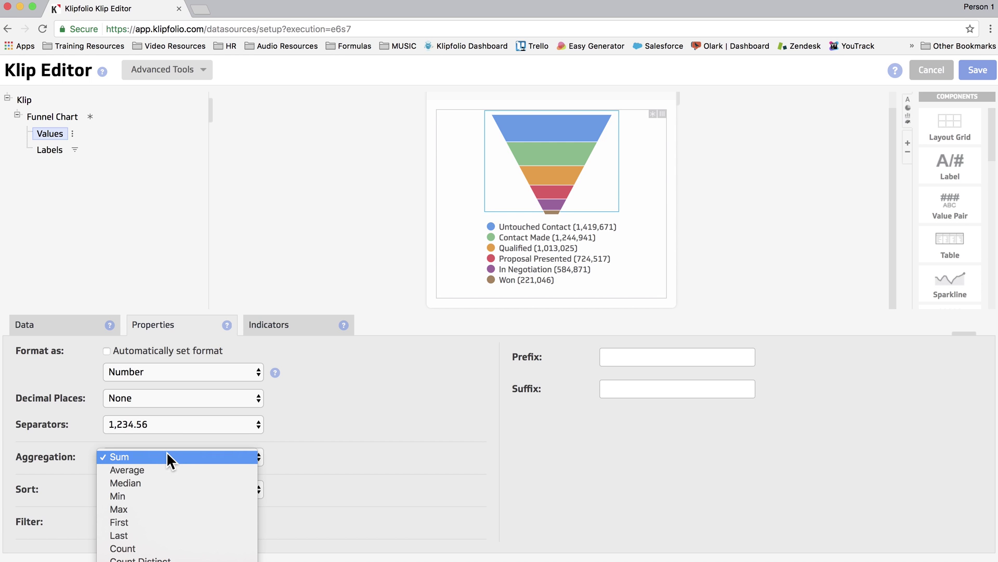
pyautogui.click(170, 548)
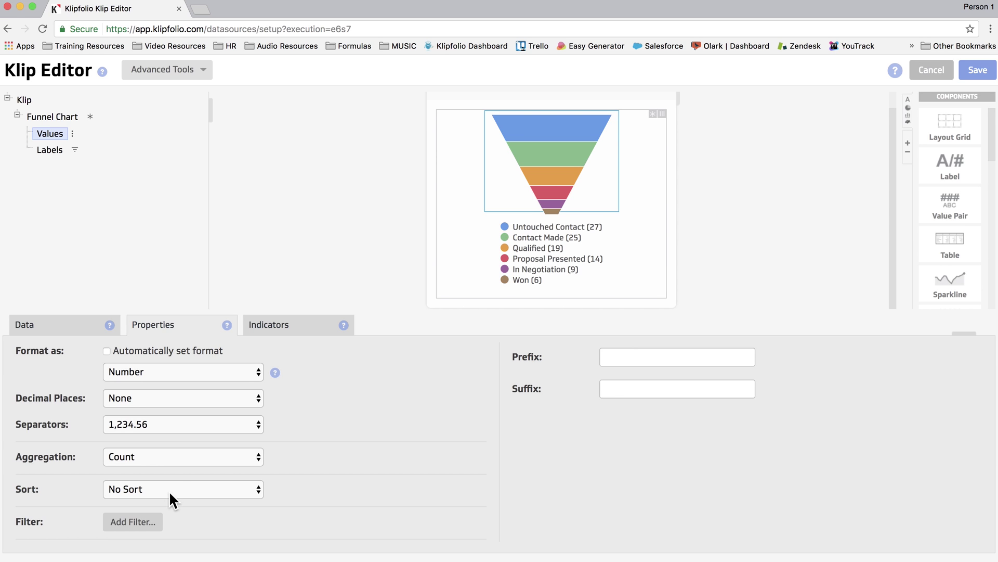
pyautogui.click(58, 117)
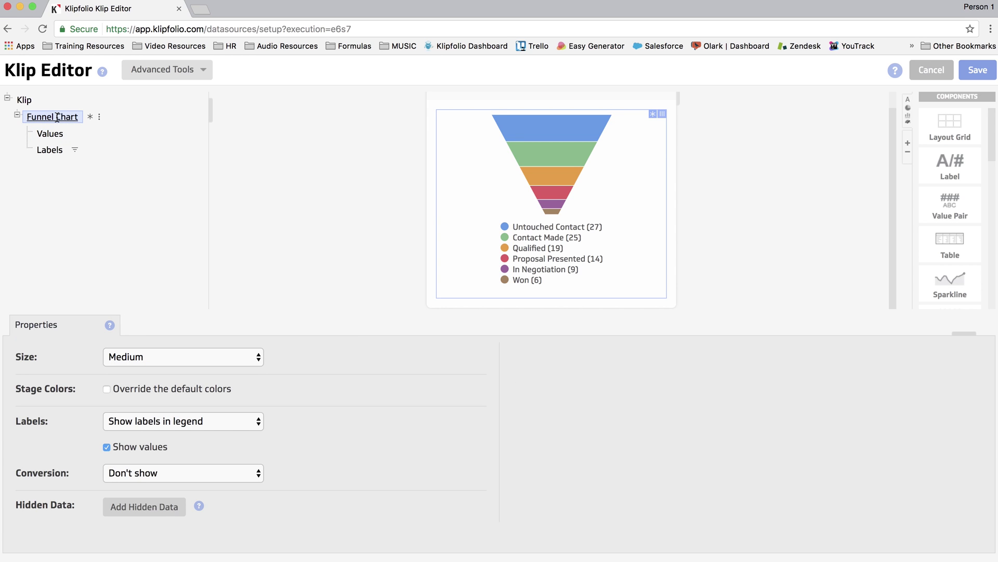
# Step: Copy the Funnel Chart component and paste it into the Klip as Funnel Chart Copy
pyautogui.click(99, 117)
pyautogui.click(130, 173)
pyautogui.click(26, 99)
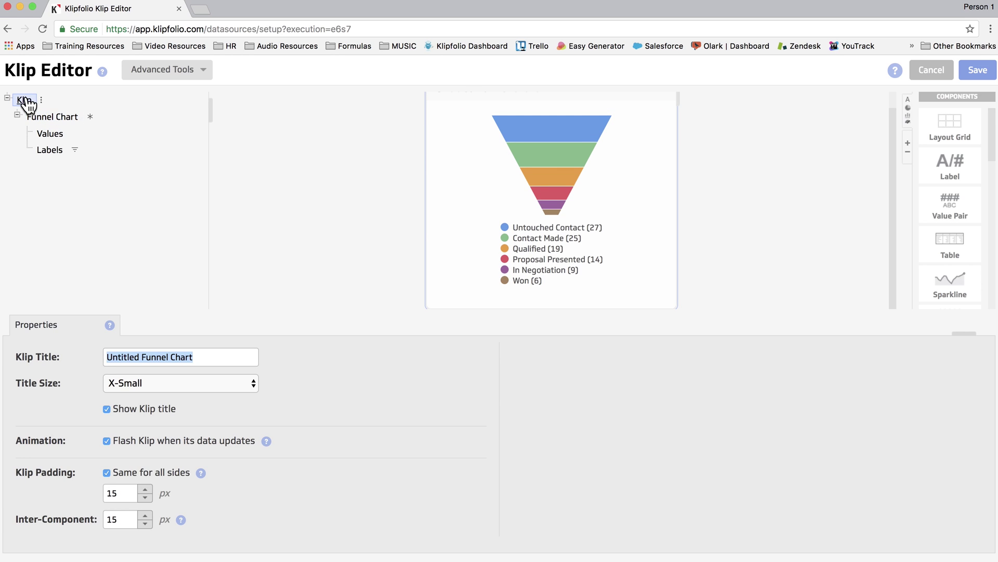
pyautogui.click(40, 100)
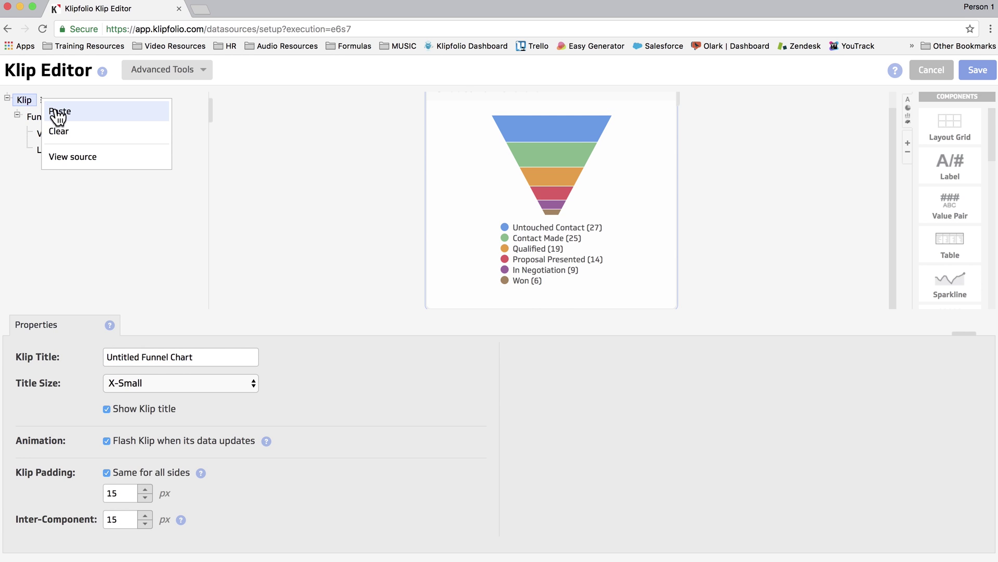
pyautogui.click(57, 111)
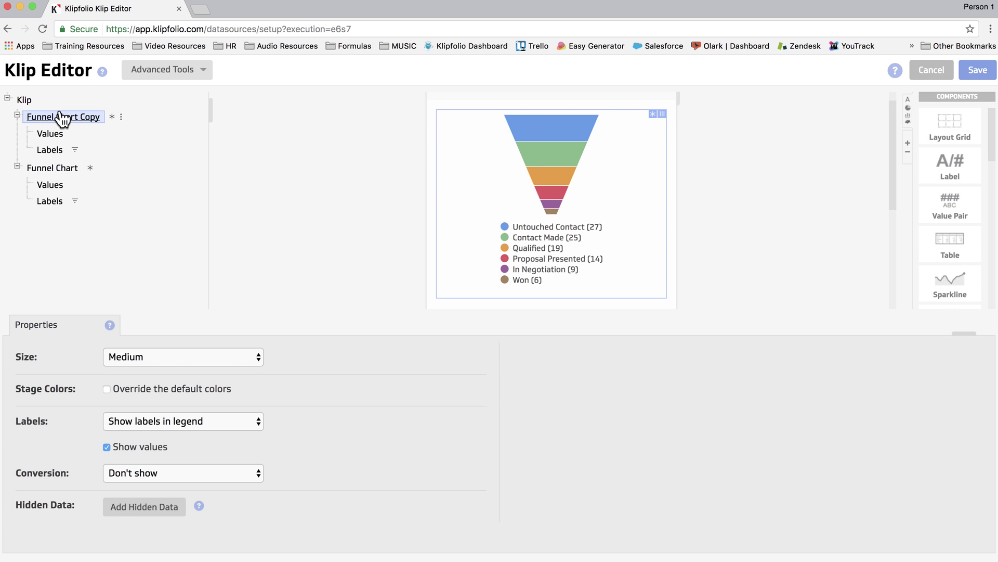
# Step: Rename the copied funnel to 'Top 5 Countries'
pyautogui.click(122, 117)
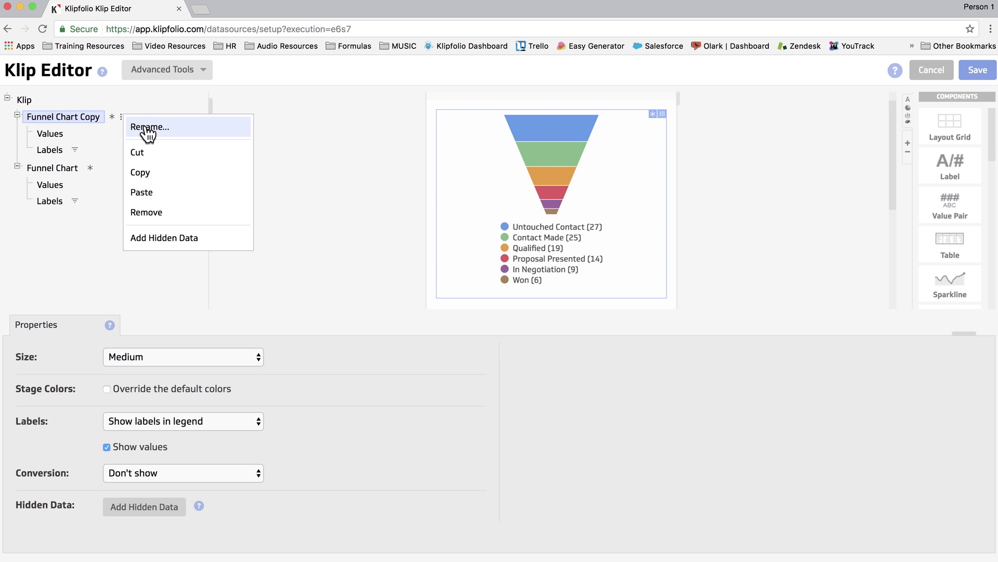
pyautogui.click(146, 128)
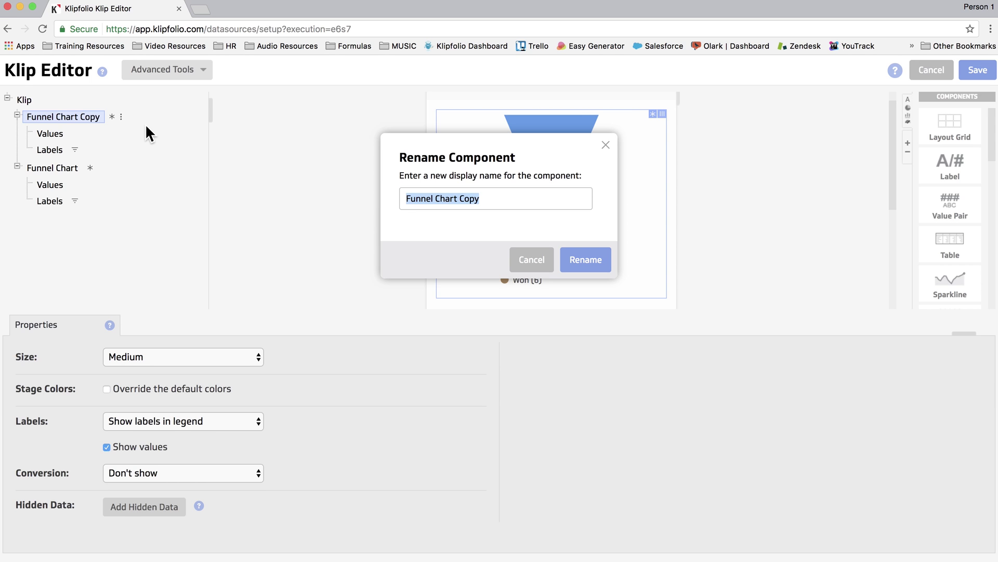
pyautogui.write('Top 5')
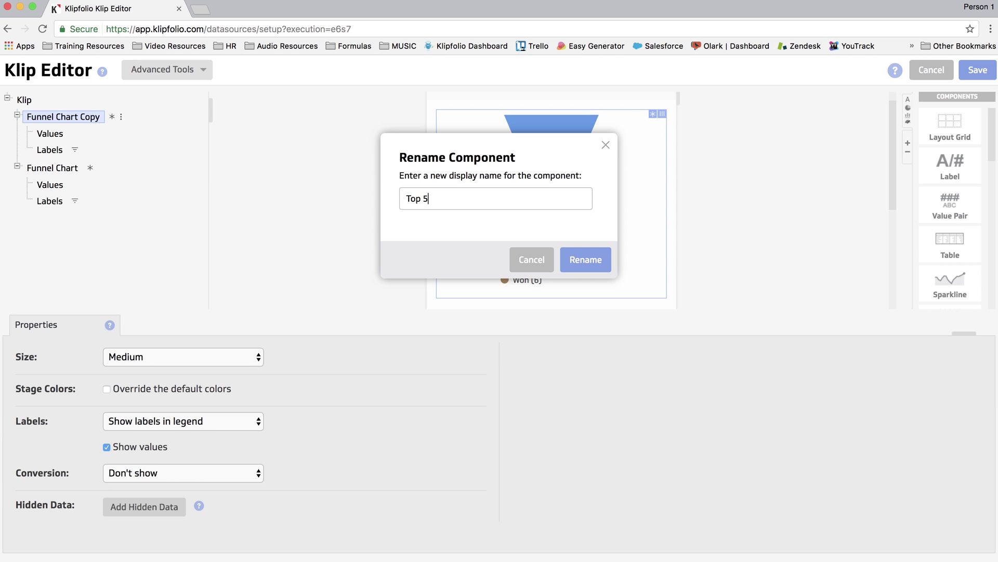
pyautogui.write(' Countries')
pyautogui.press('Return')
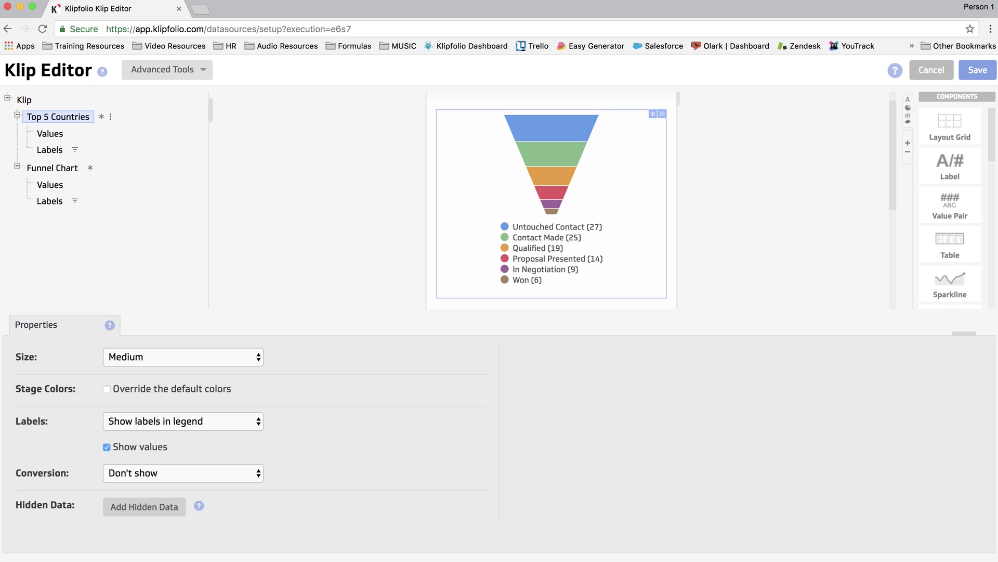
# Step: Rename the original funnel to 'Leads by Stage', fixing the typos along the way
pyautogui.click(67, 166)
pyautogui.click(99, 168)
pyautogui.click(128, 182)
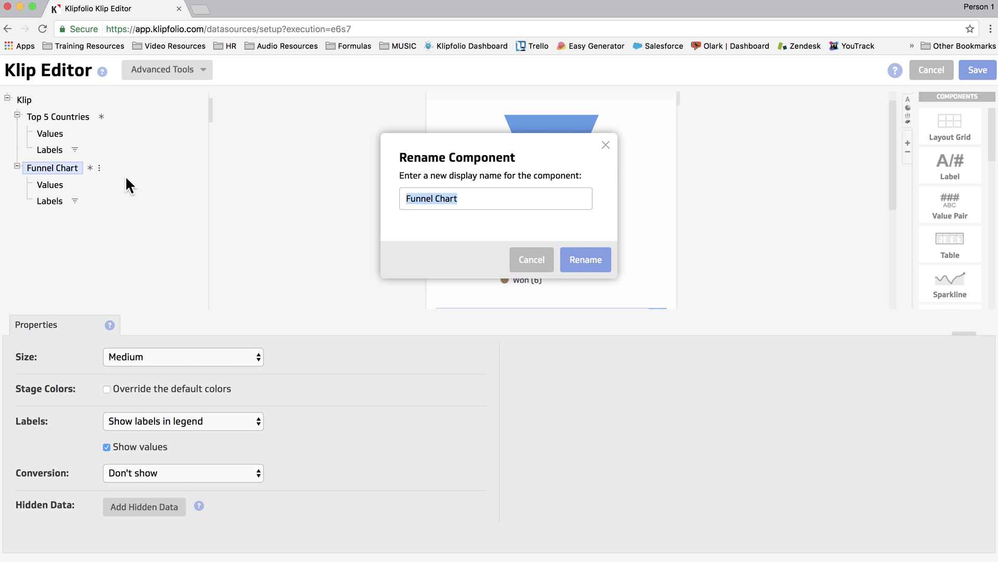
pyautogui.write('LEads n')
pyautogui.press('BackSpace')
pyautogui.write('by Stage')
pyautogui.press('Home')
pyautogui.press('Right')
pyautogui.press('Delete')
pyautogui.write('e')
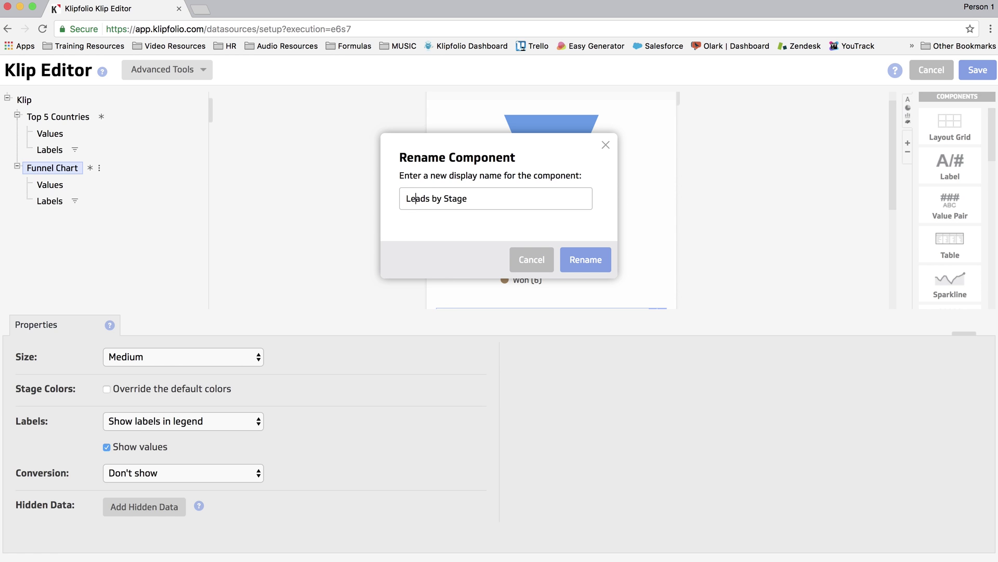
pyautogui.press('Return')
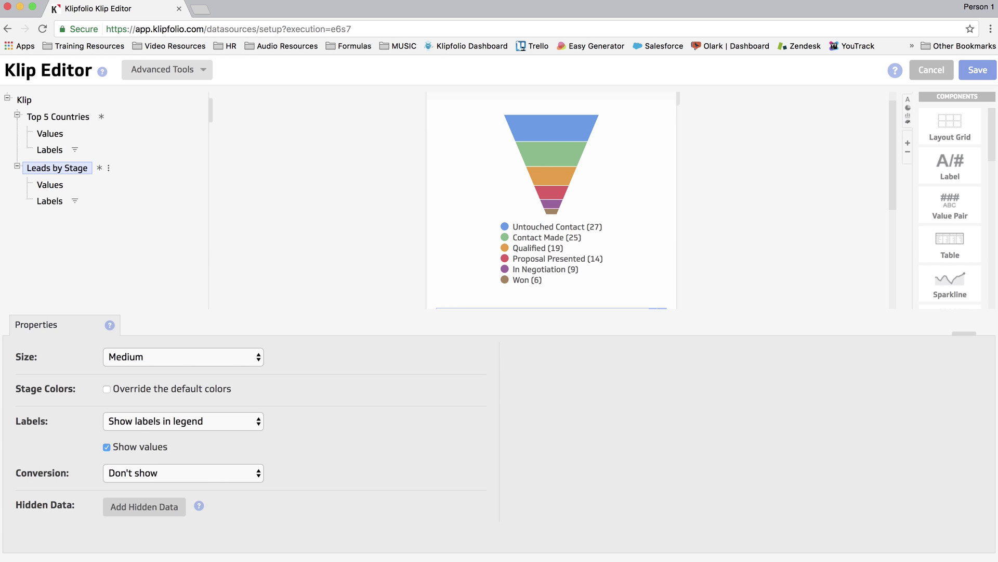
pyautogui.click(54, 116)
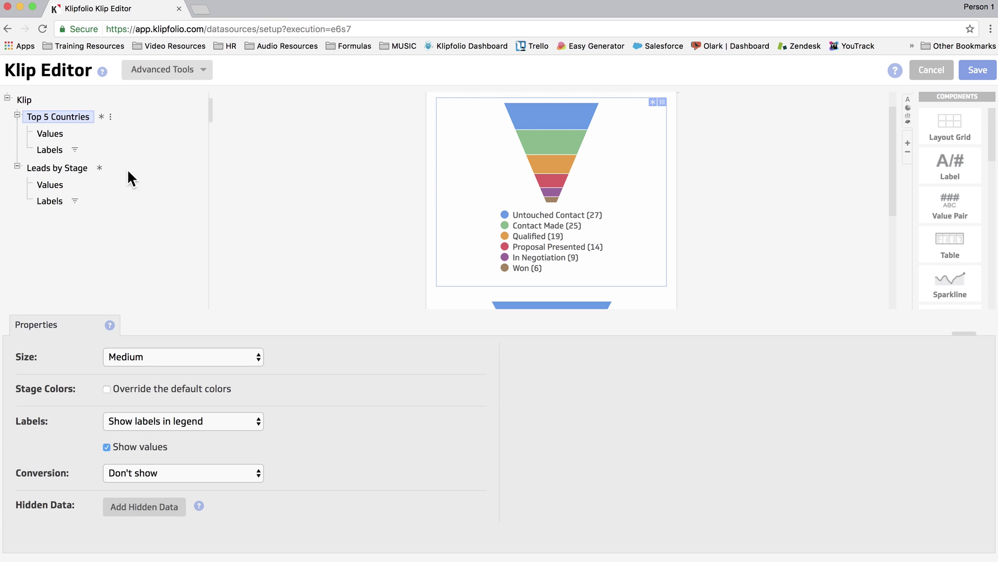
# Step: Point the Top 5 Countries labels at column C (Sales Region) and exclude the Sales Region header
pyautogui.click(58, 150)
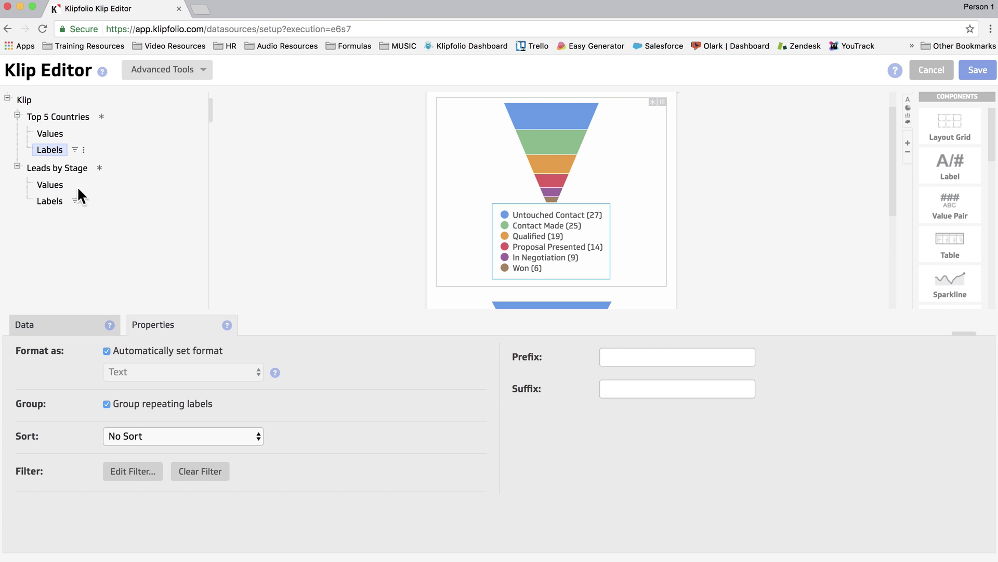
pyautogui.click(79, 326)
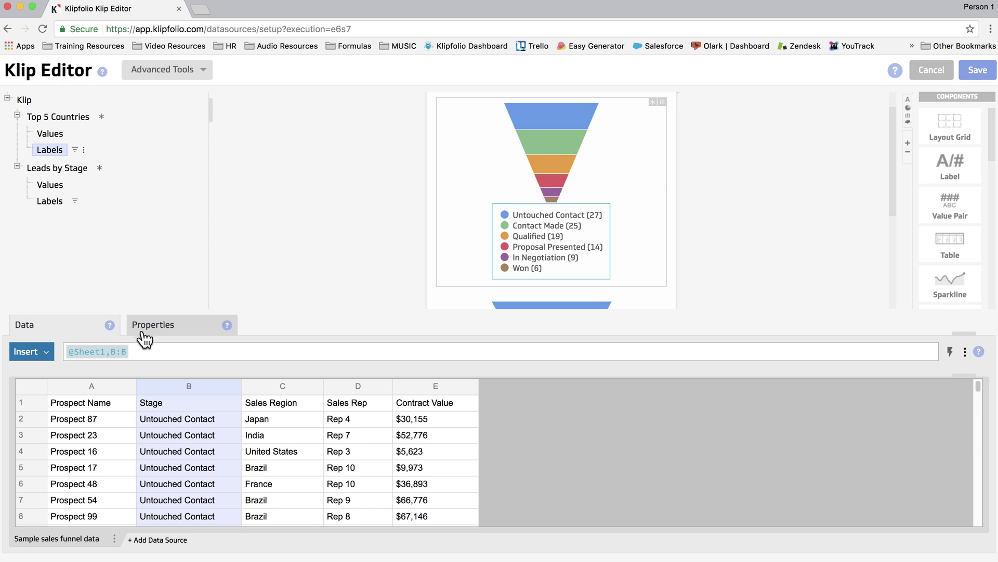
pyautogui.click(282, 396)
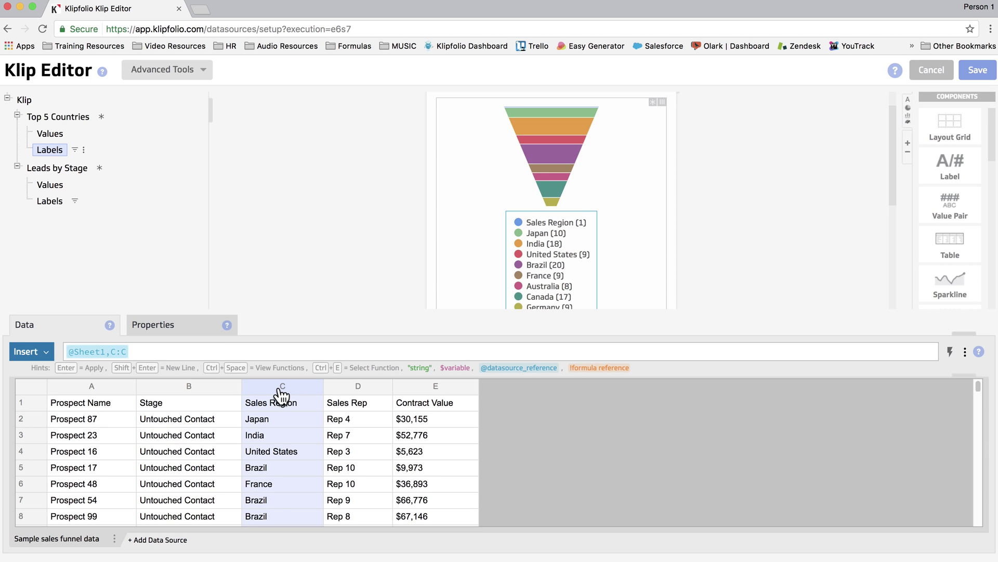
pyautogui.click(165, 337)
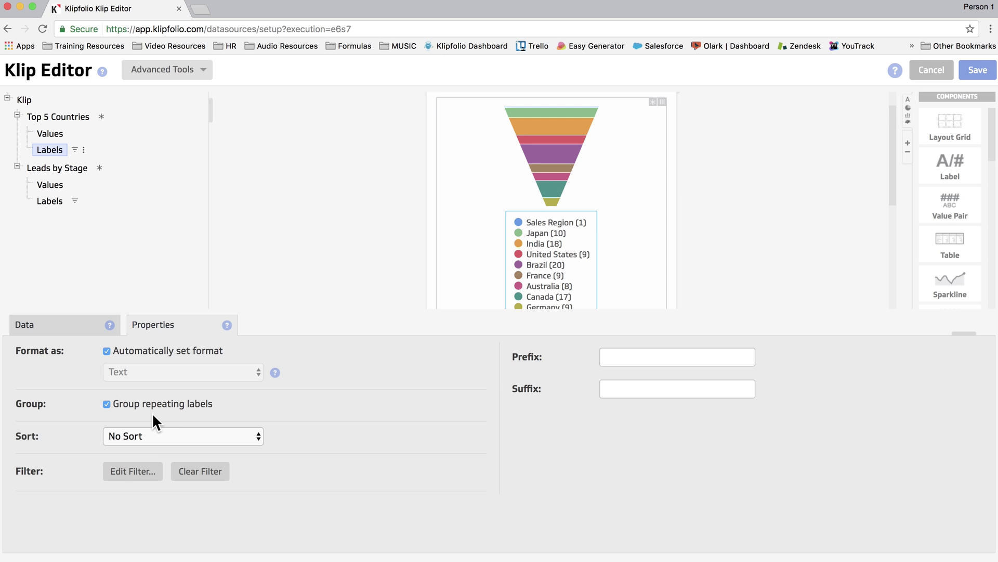
pyautogui.click(146, 472)
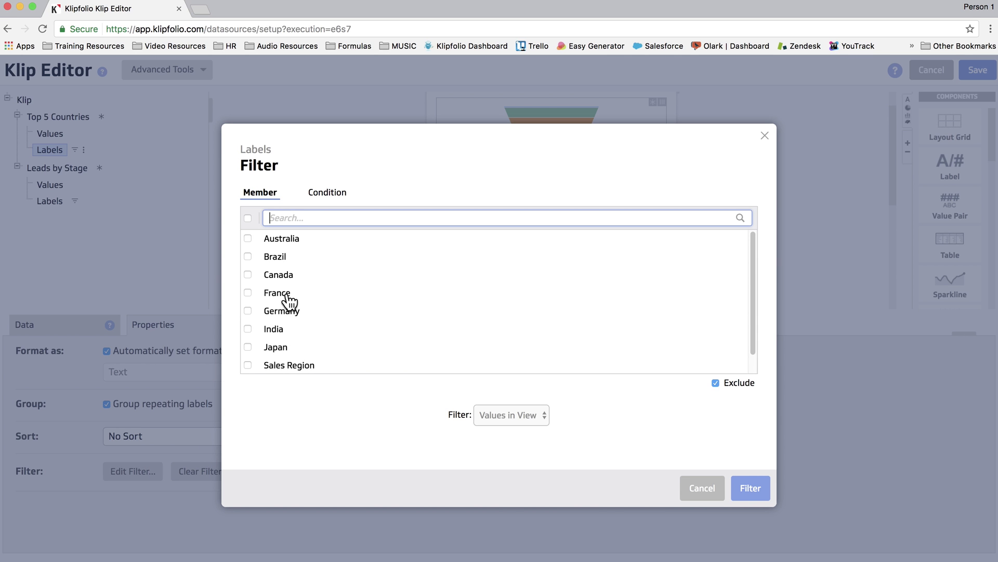
pyautogui.scroll(-1, 289, 299)
pyautogui.click(249, 344)
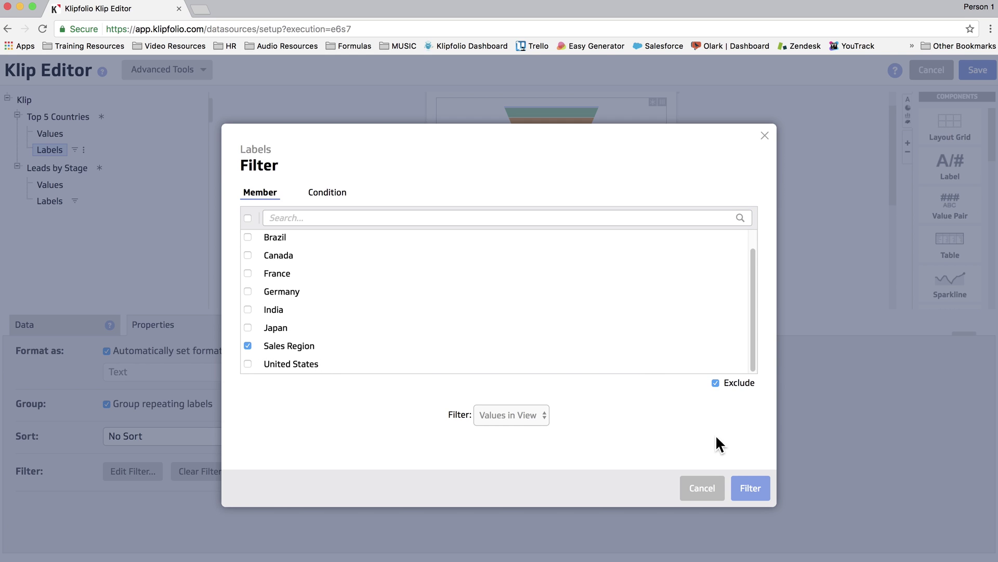
pyautogui.click(749, 489)
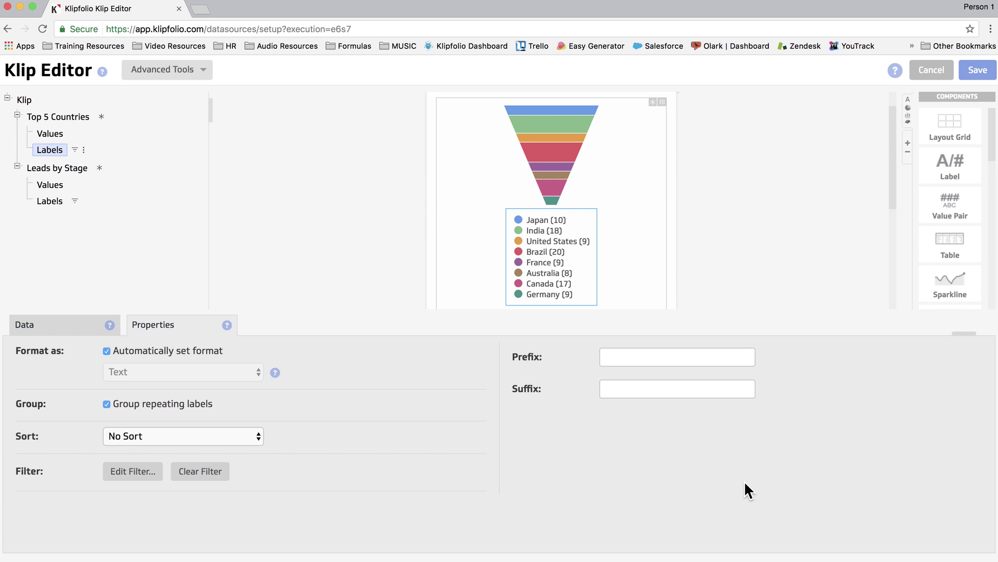
pyautogui.click(50, 134)
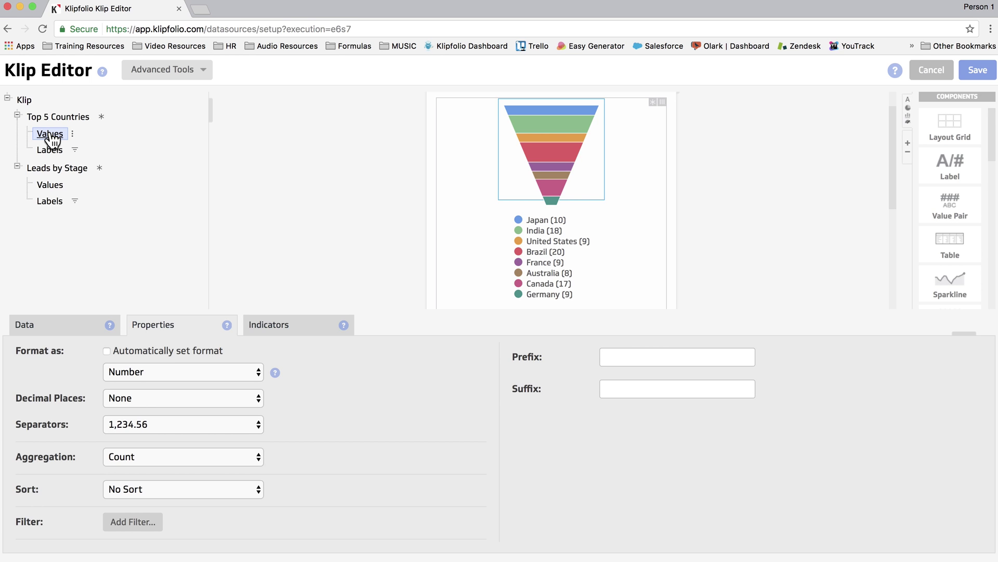
# Step: Add a Top 5 filter on Top 5 Countries values: Brazil, India, Canada, Japan, United States
pyautogui.click(72, 134)
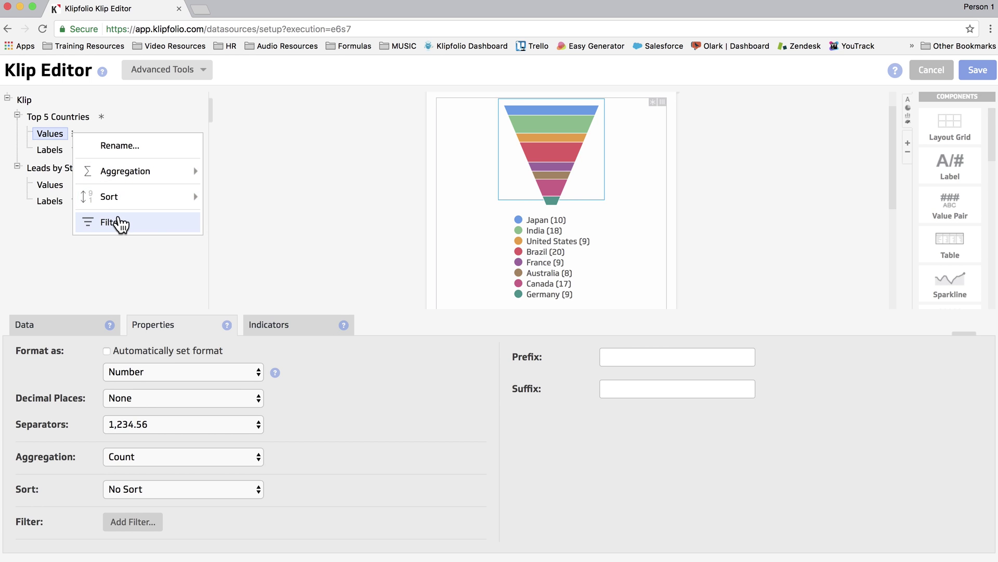
pyautogui.click(120, 224)
pyautogui.click(329, 194)
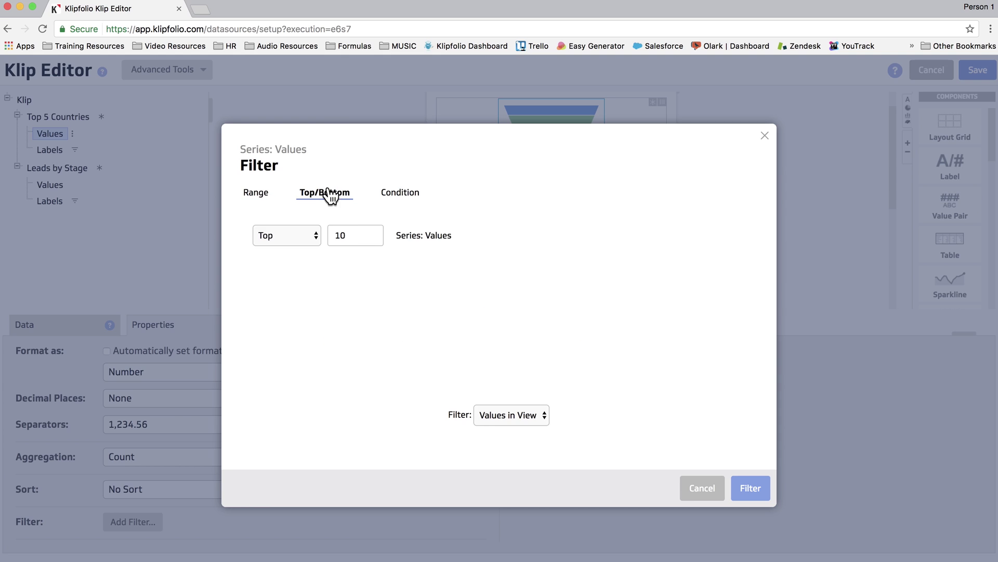
pyautogui.write('5')
pyautogui.click(751, 488)
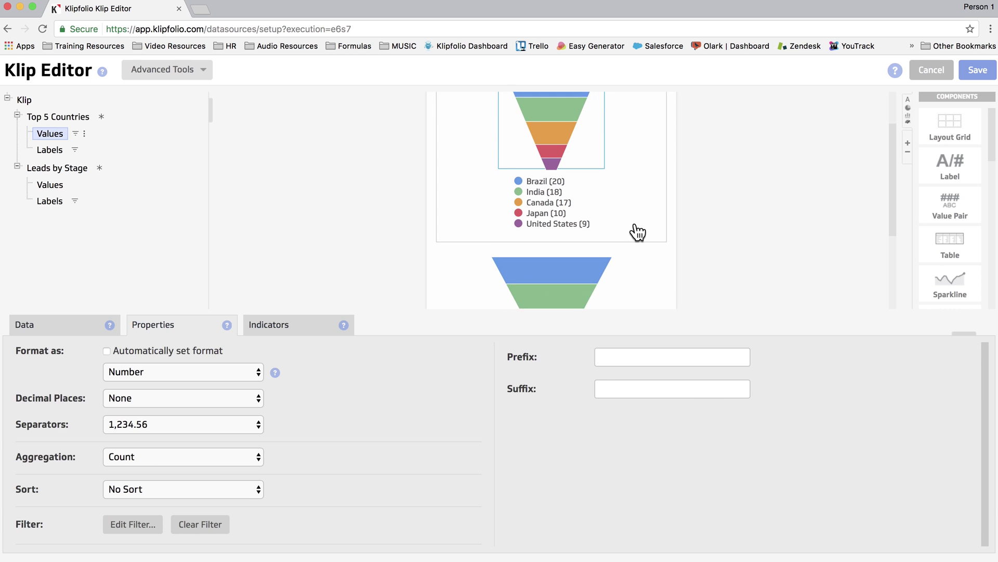
pyautogui.scroll(-3, 638, 234)
pyautogui.click(568, 193)
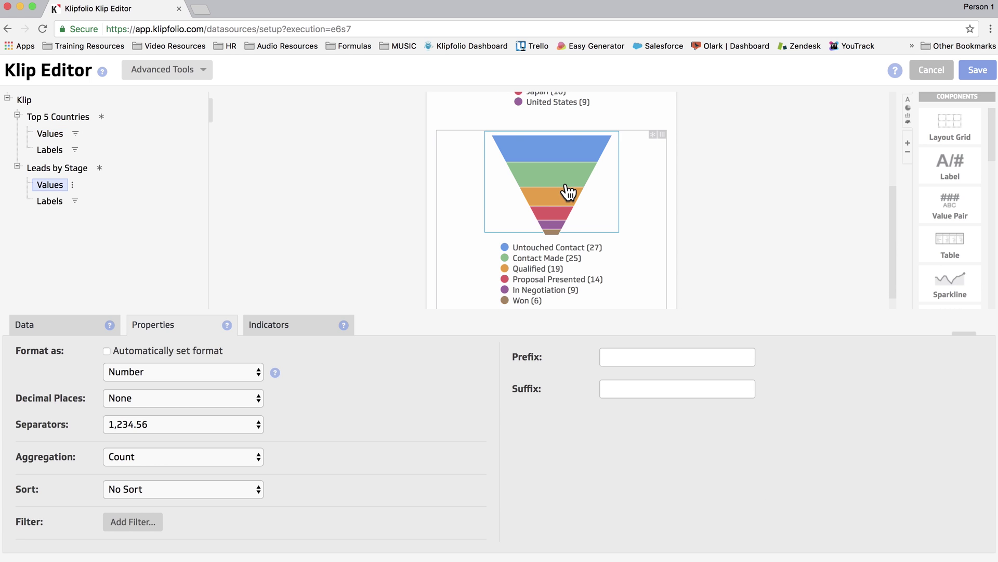
# Step: Override Leads by Stage colours: dark reds, pinkish red, pink, light pink, and yellow for Won
pyautogui.click(69, 166)
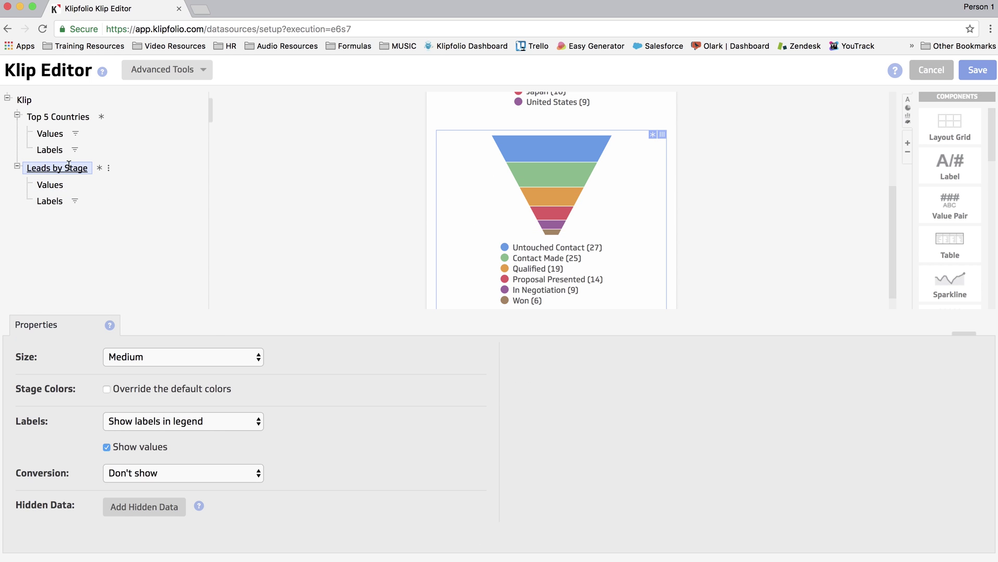
pyautogui.click(197, 388)
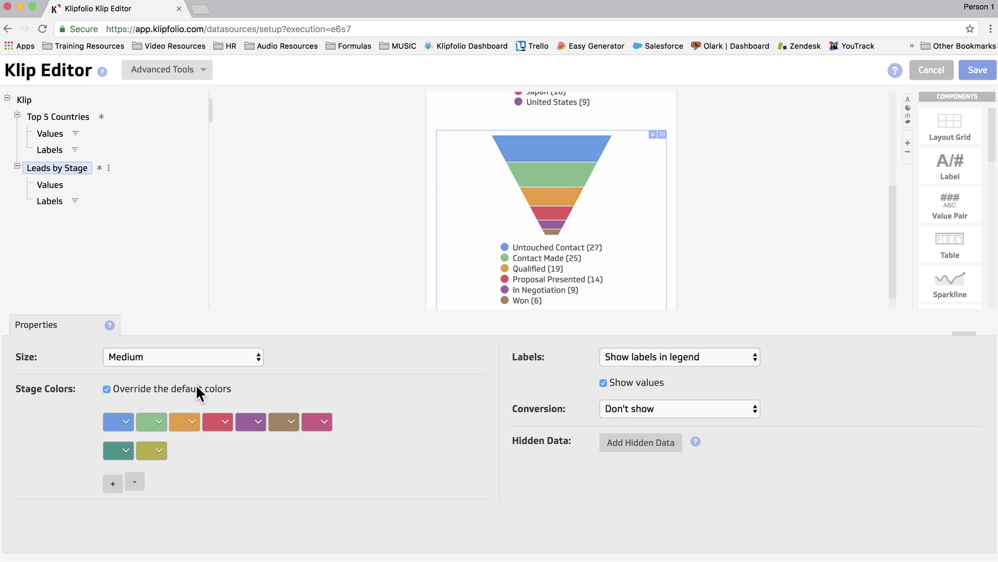
pyautogui.click(115, 421)
pyautogui.click(139, 339)
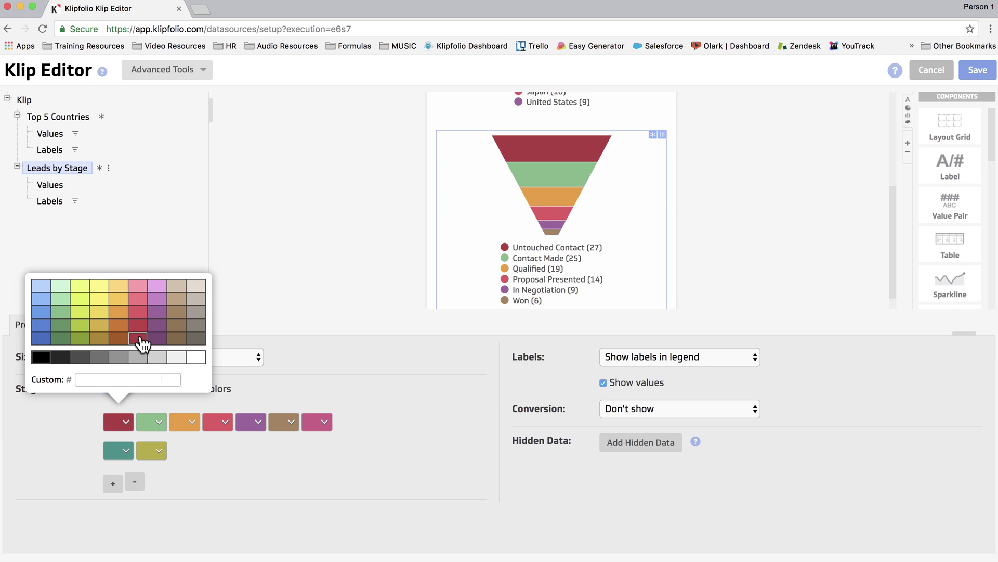
pyautogui.click(155, 424)
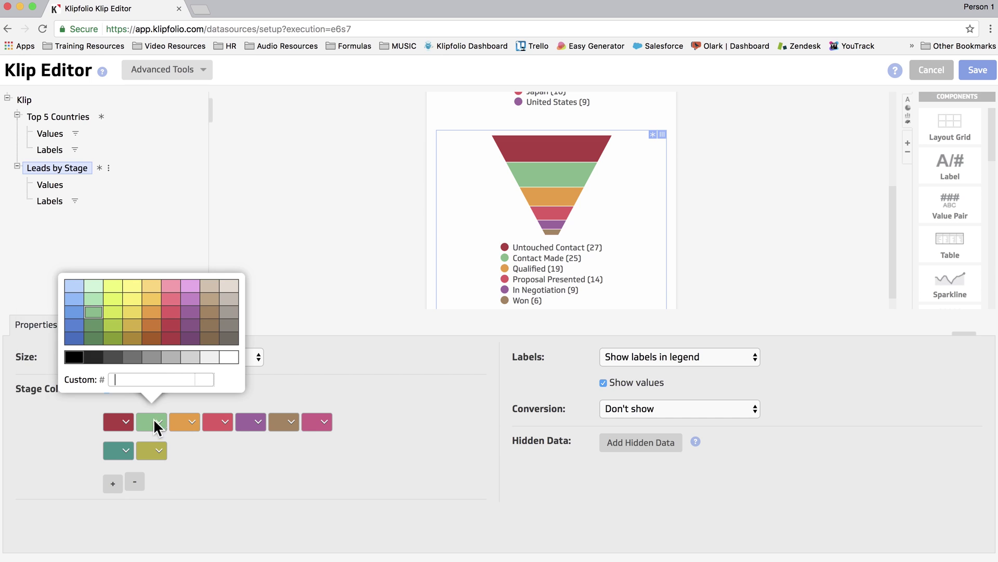
pyautogui.click(171, 325)
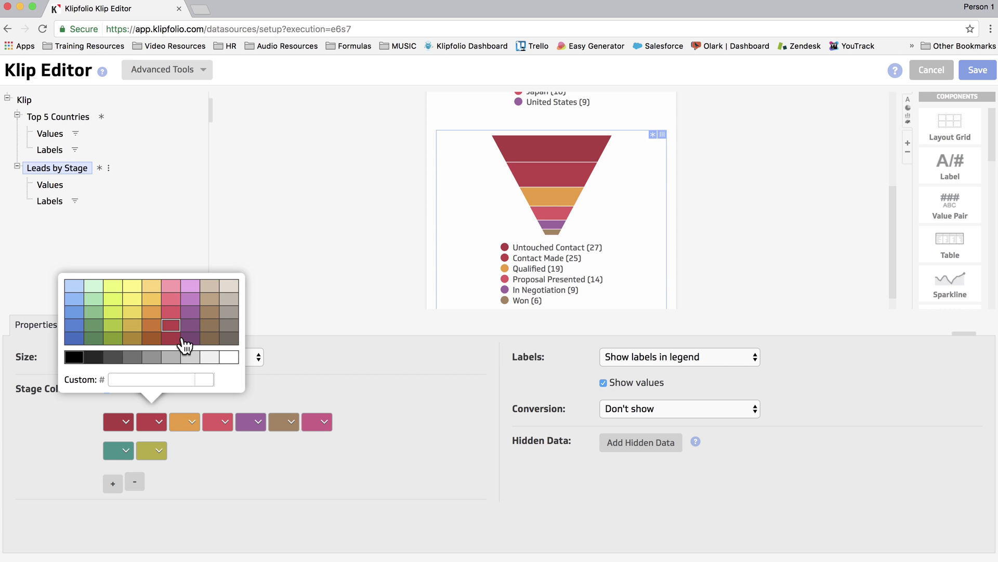
pyautogui.click(184, 420)
pyautogui.click(209, 314)
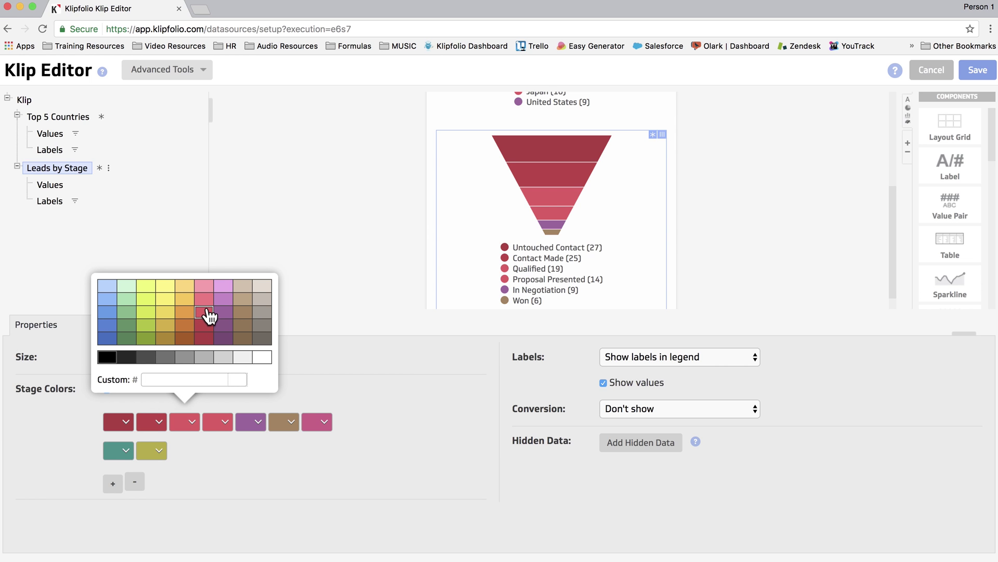
pyautogui.click(226, 417)
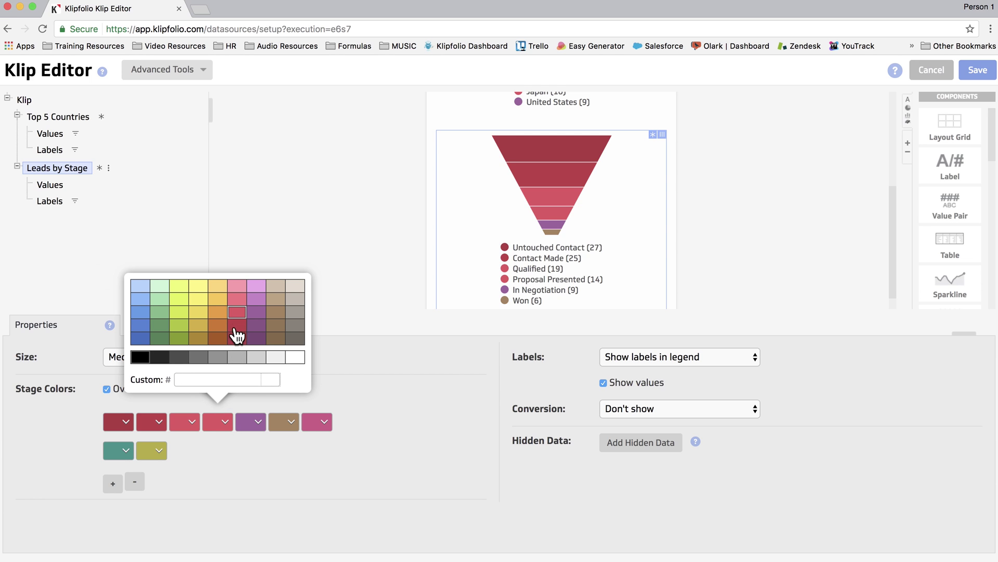
pyautogui.click(237, 299)
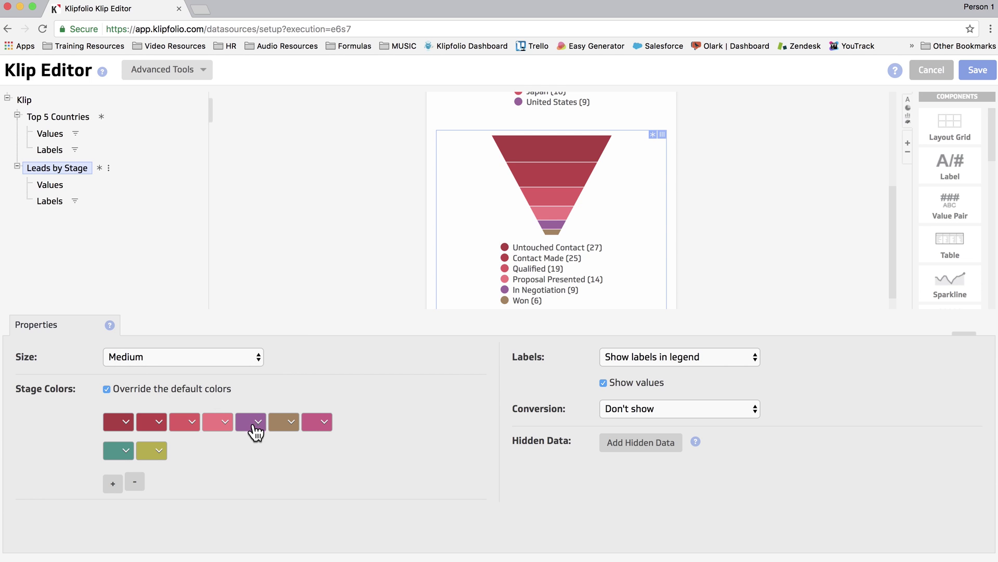
pyautogui.click(254, 422)
pyautogui.click(274, 285)
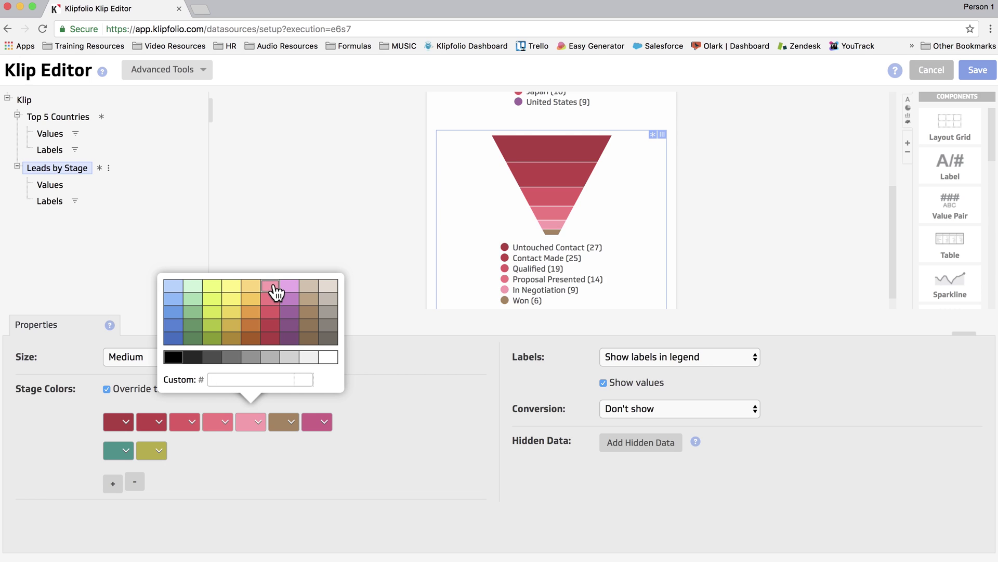
pyautogui.click(283, 419)
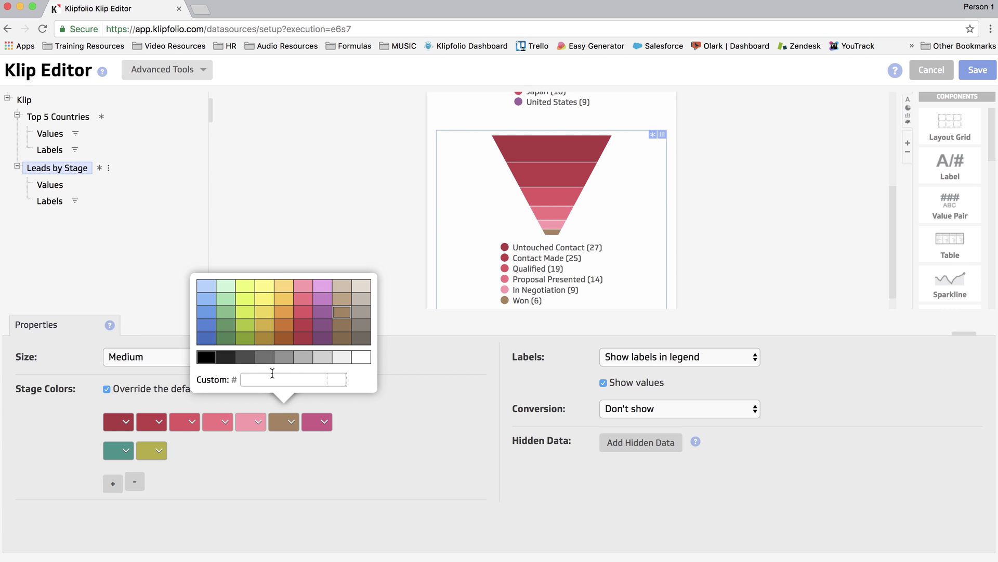
pyautogui.click(265, 312)
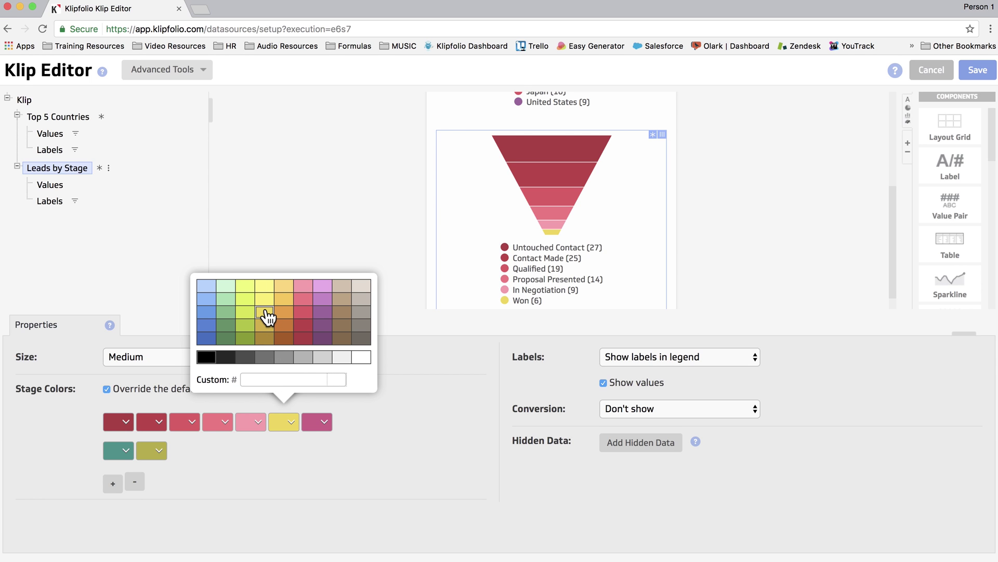
pyautogui.click(396, 392)
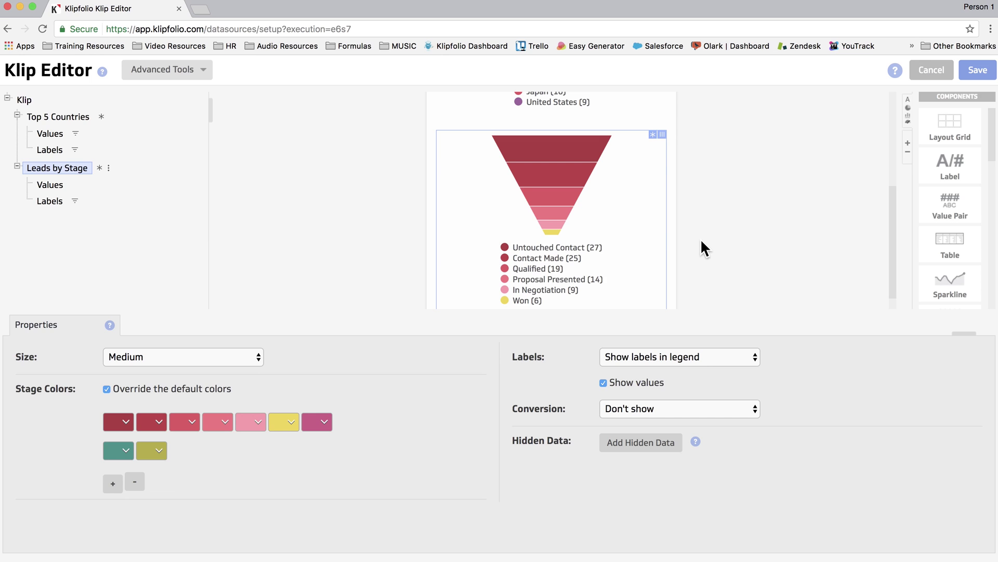
# Step: Add a 3-column, 2-row Layout Grid above the two funnel charts
pyautogui.scroll(3, 701, 238)
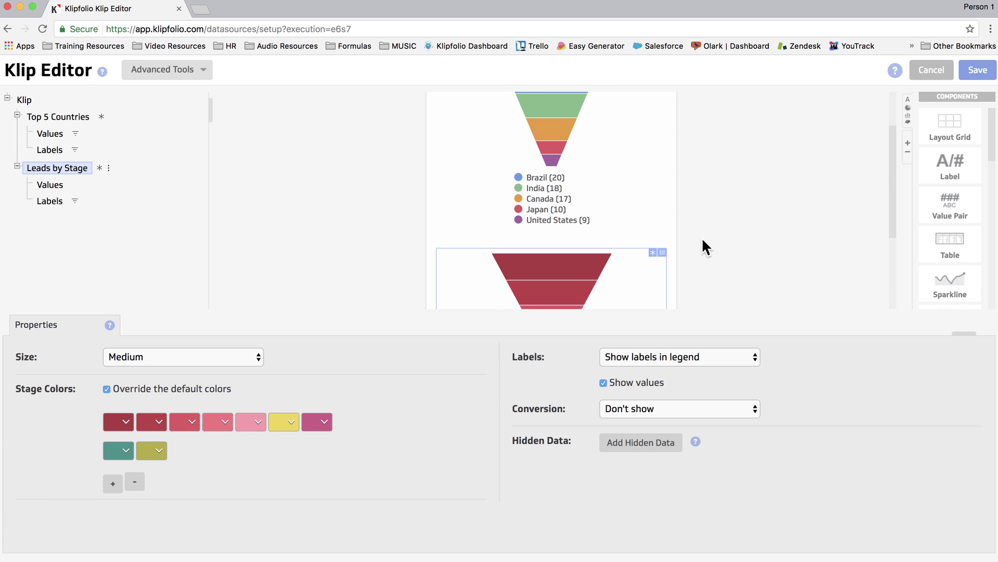
pyautogui.scroll(2, 703, 241)
pyautogui.moveTo(950, 124); pyautogui.dragTo(550, 140)
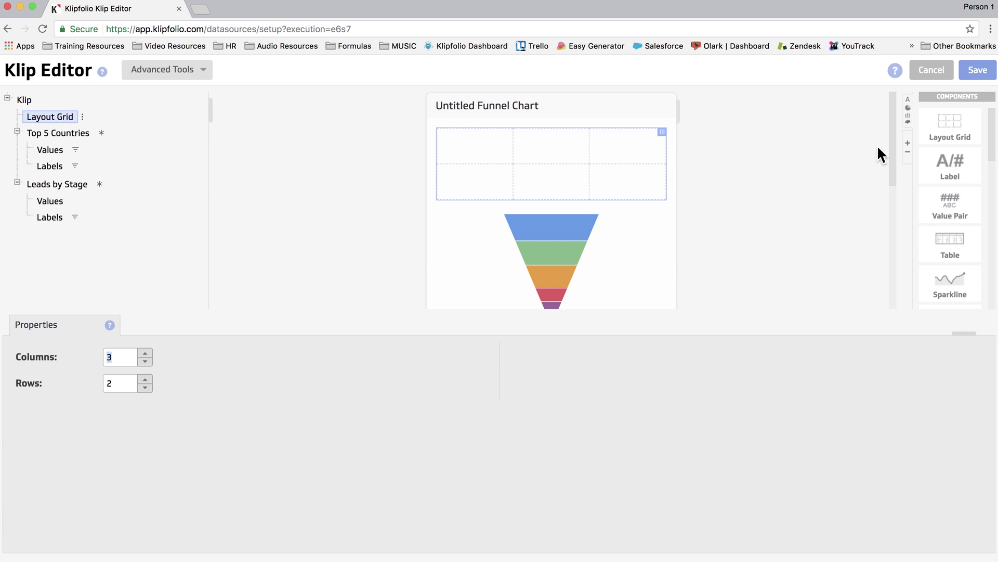
# Step: Add two My Label labels to the grid and move Top 5 Countries into its right column
pyautogui.moveTo(960, 167); pyautogui.dragTo(468, 149)
pyautogui.moveTo(946, 157); pyautogui.dragTo(628, 145)
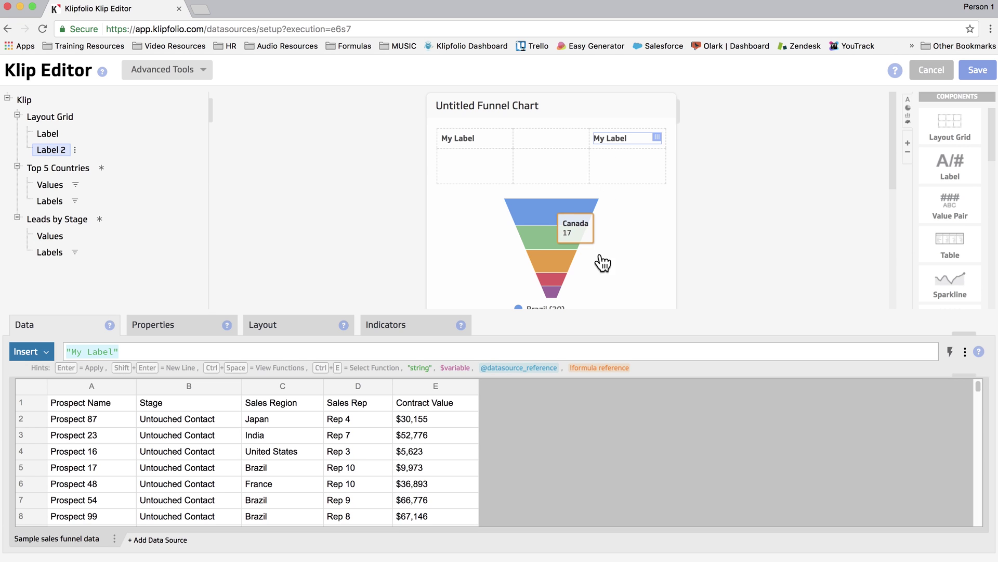
pyautogui.click(618, 230)
pyautogui.moveTo(662, 198); pyautogui.dragTo(658, 176)
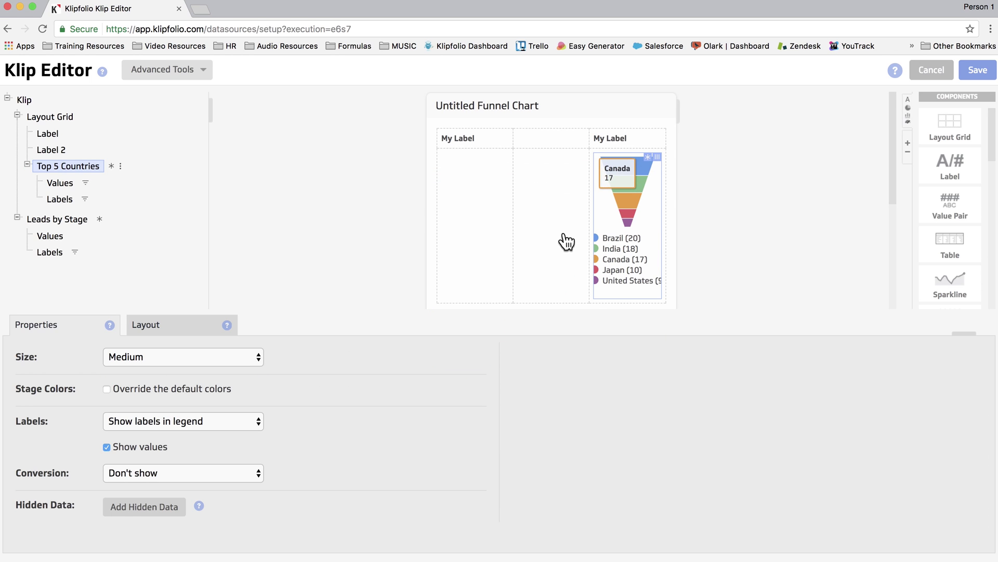
# Step: Move the Leads by Stage funnel into the grid's left column
pyautogui.scroll(-2, 560, 241)
pyautogui.click(624, 295)
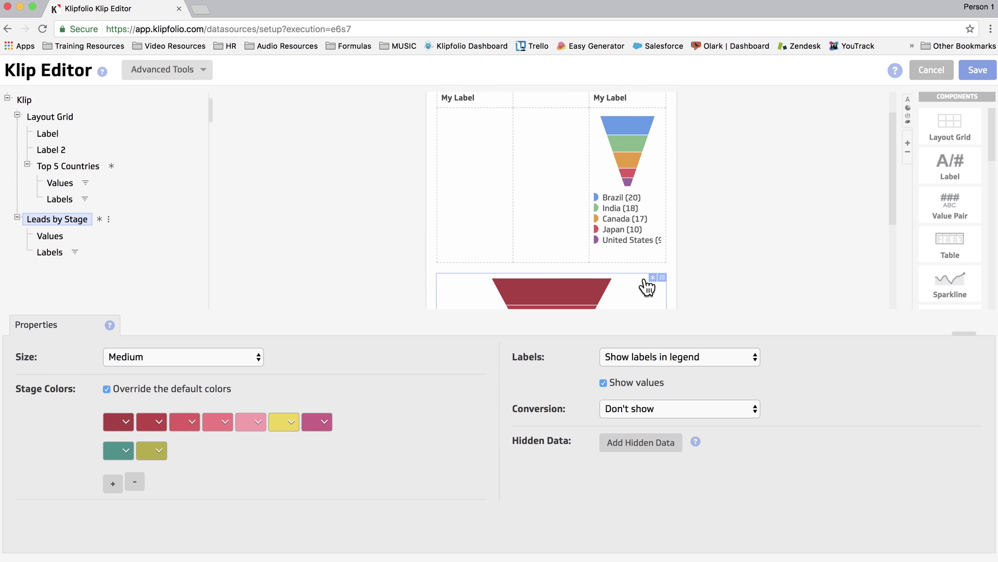
pyautogui.moveTo(662, 279); pyautogui.dragTo(499, 186)
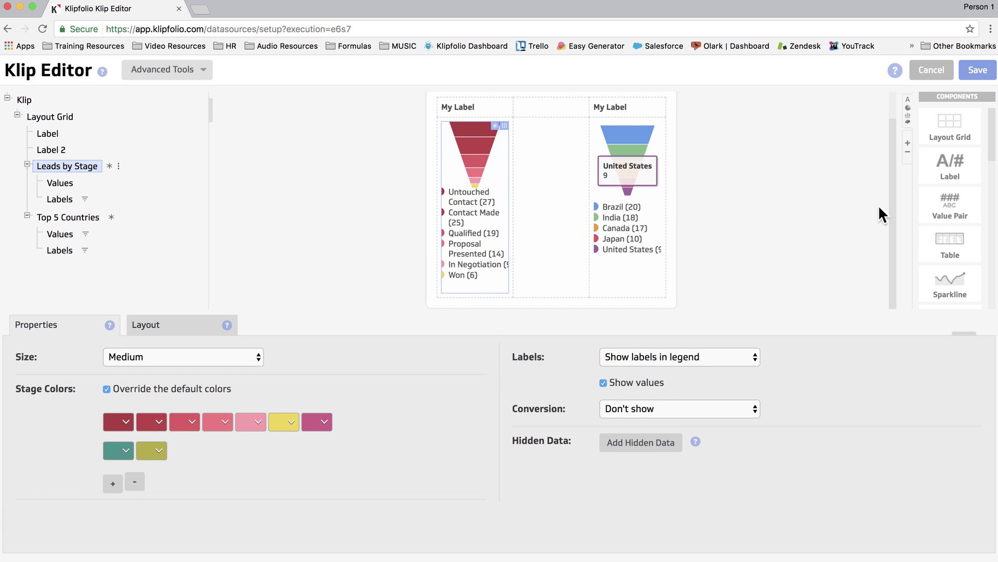
pyautogui.scroll(-10, 965, 210)
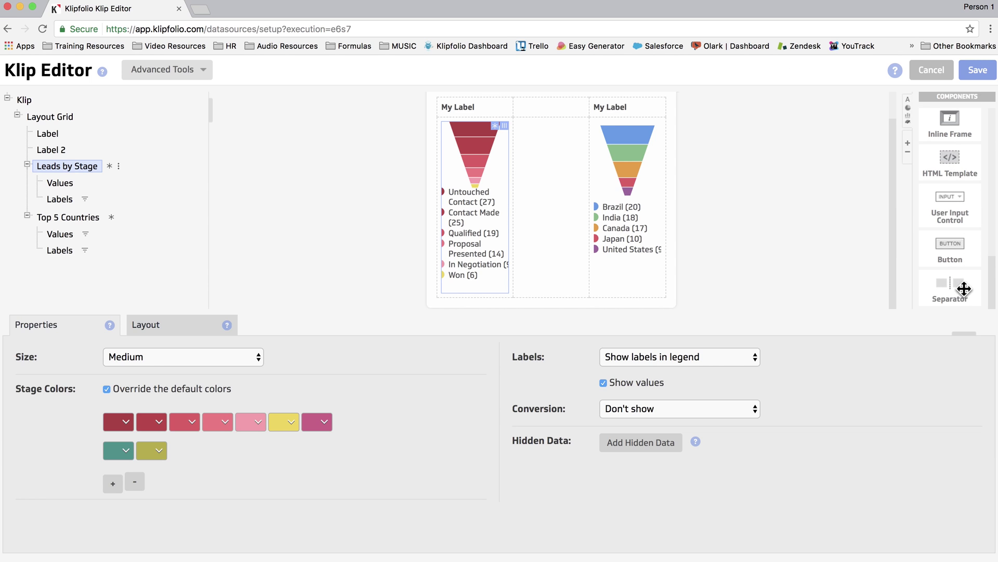
# Step: Add a vertical Separator in the middle grid cell with a custom cell width of 3
pyautogui.moveTo(963, 286); pyautogui.dragTo(569, 219)
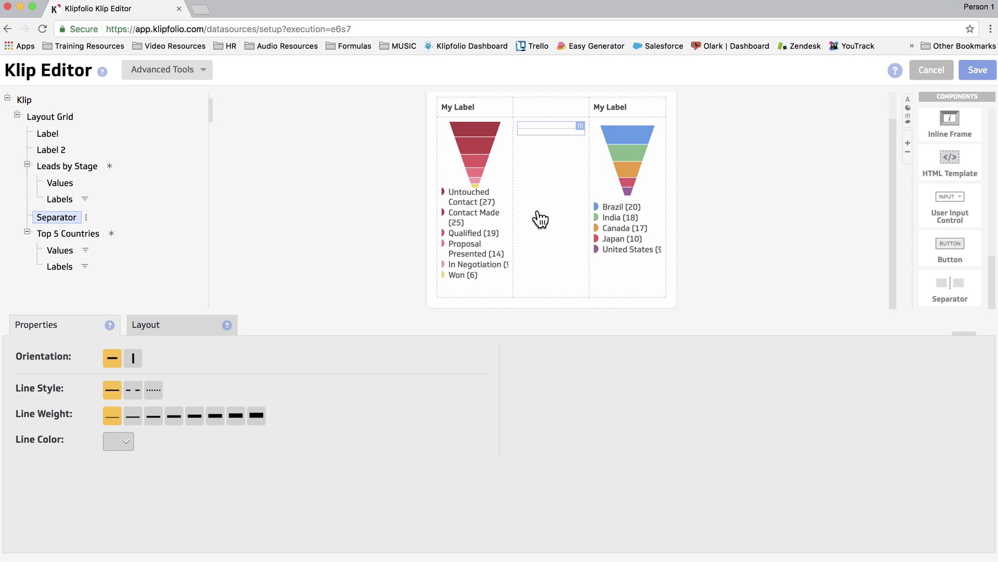
pyautogui.click(135, 359)
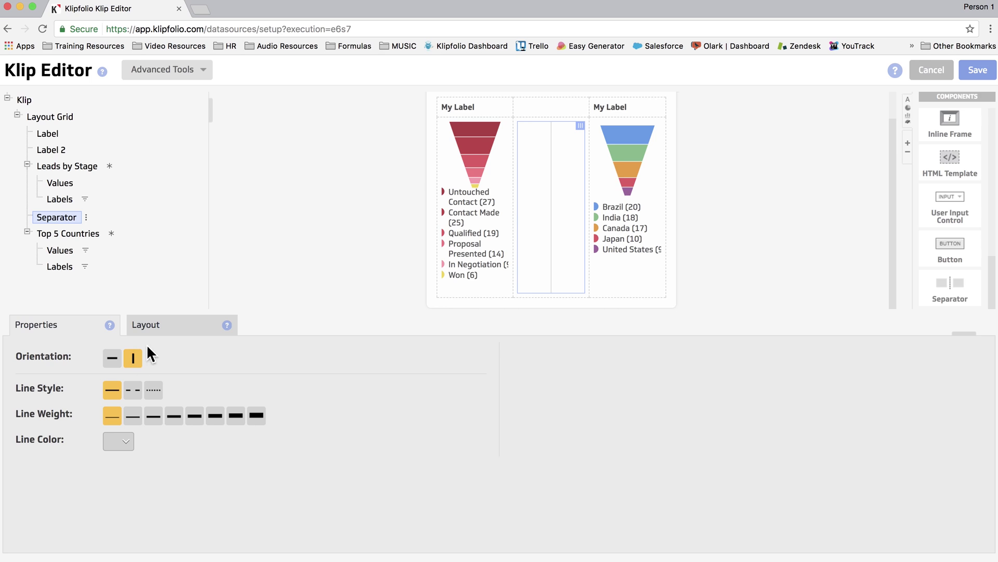
pyautogui.click(159, 329)
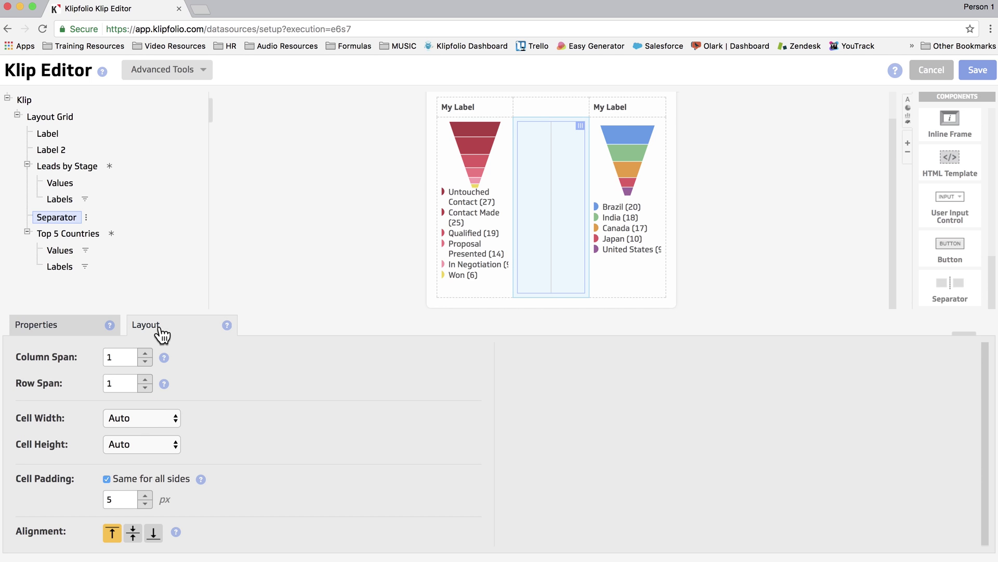
pyautogui.click(158, 412)
pyautogui.click(157, 428)
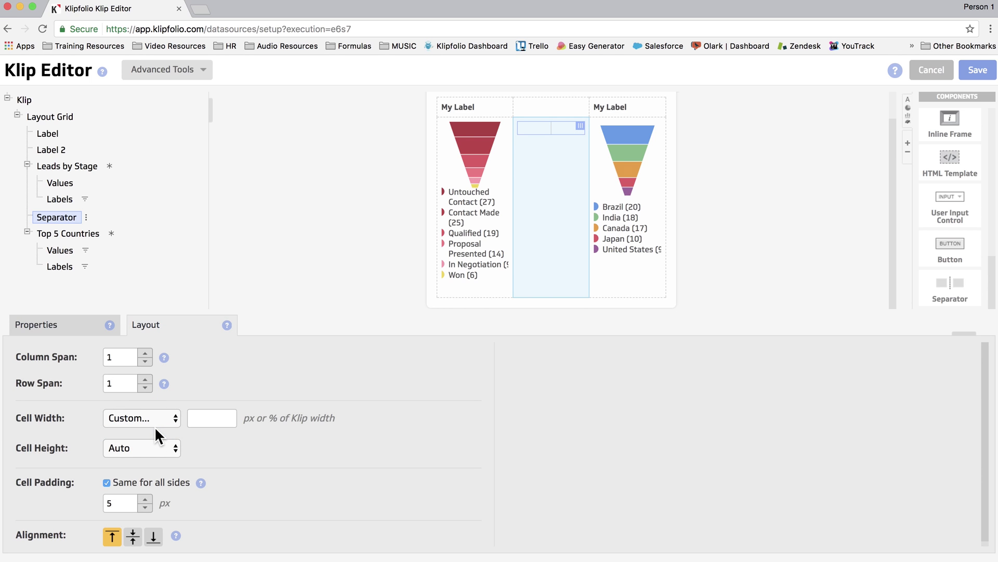
pyautogui.click(217, 419)
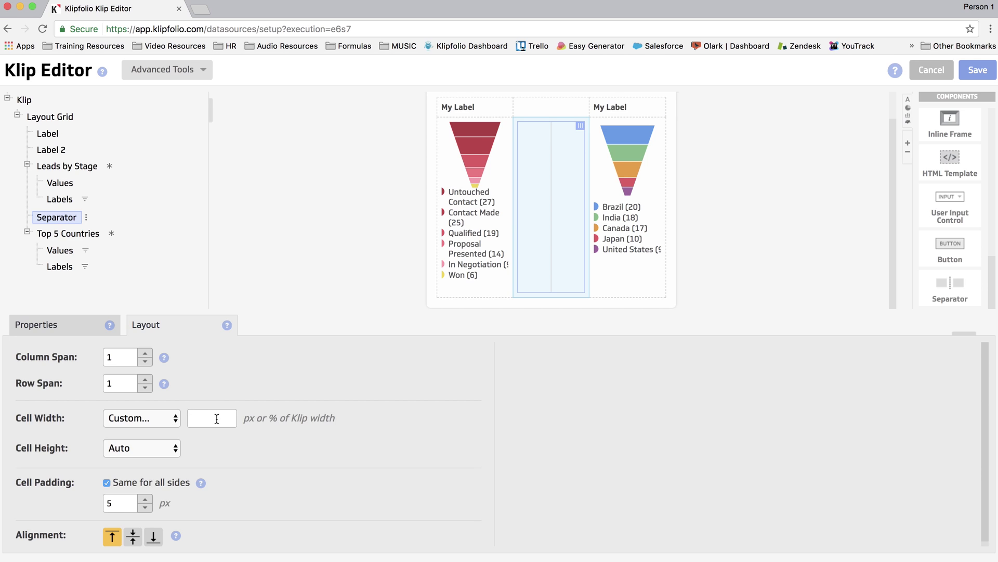
pyautogui.write('3')
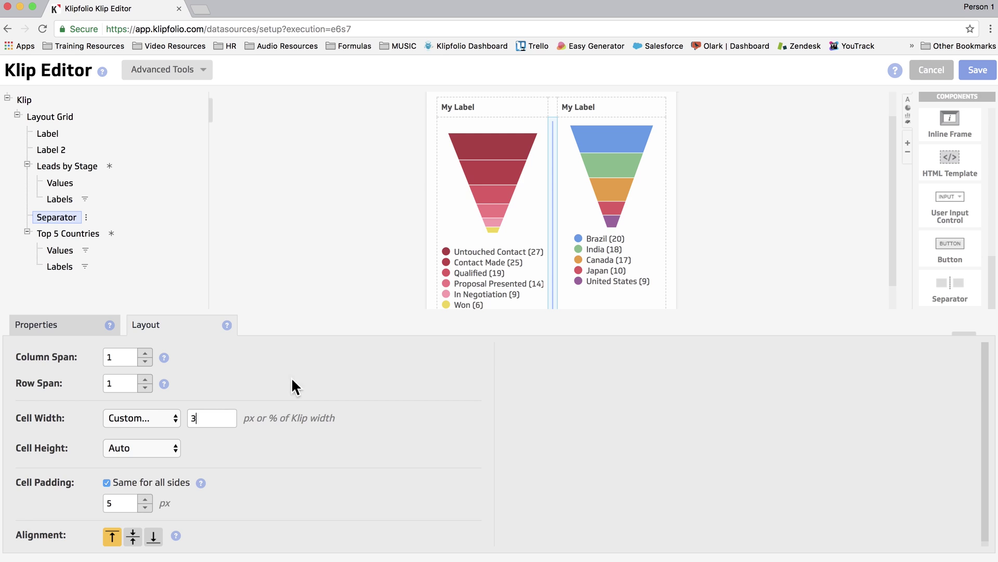
# Step: Change the right funnel's label text from My Label to 'Top 5 Countries'
pyautogui.click(570, 110)
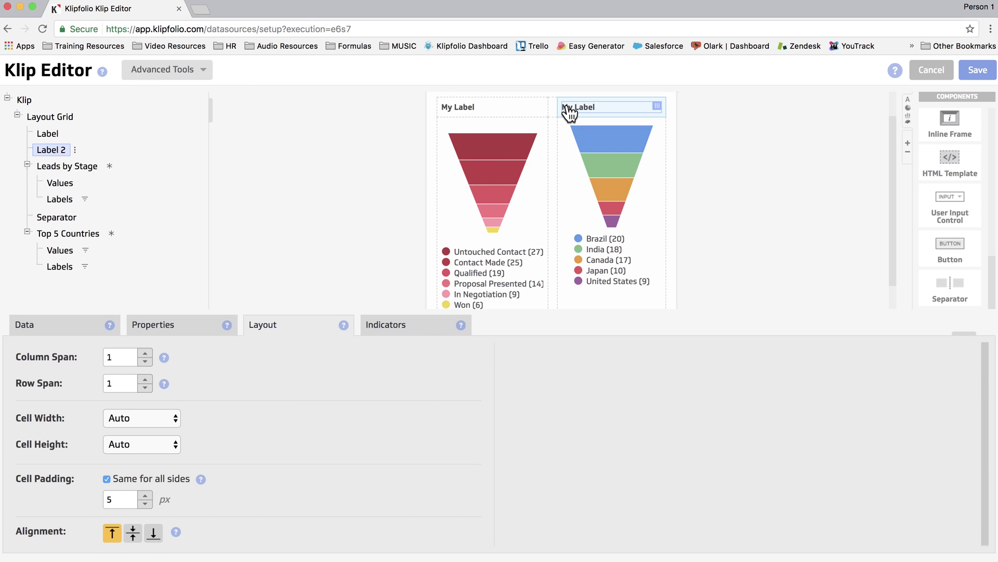
pyautogui.click(176, 331)
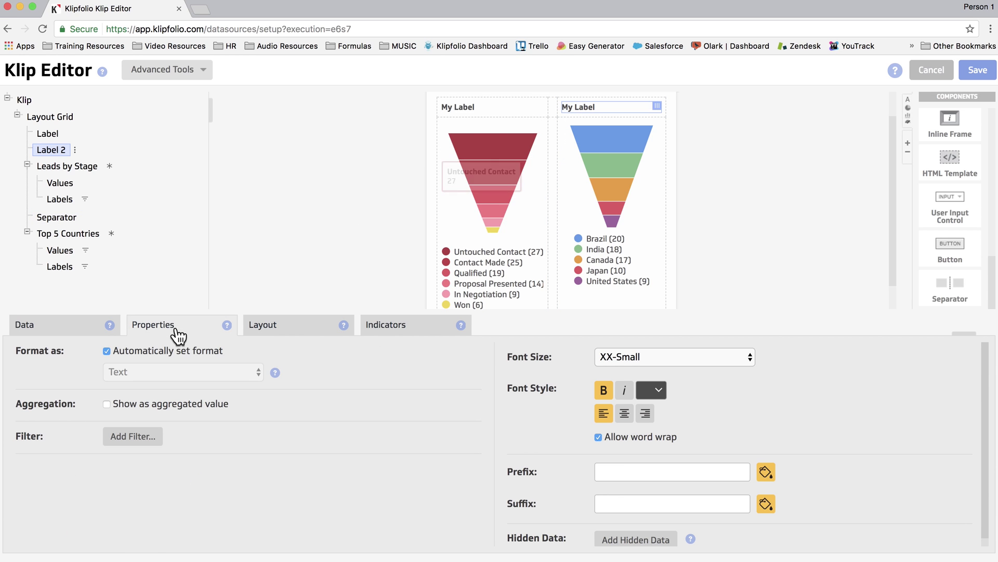
pyautogui.click(95, 331)
pyautogui.doubleClick(101, 351)
pyautogui.press('BackSpace')
pyautogui.write('Top 5 Countries')
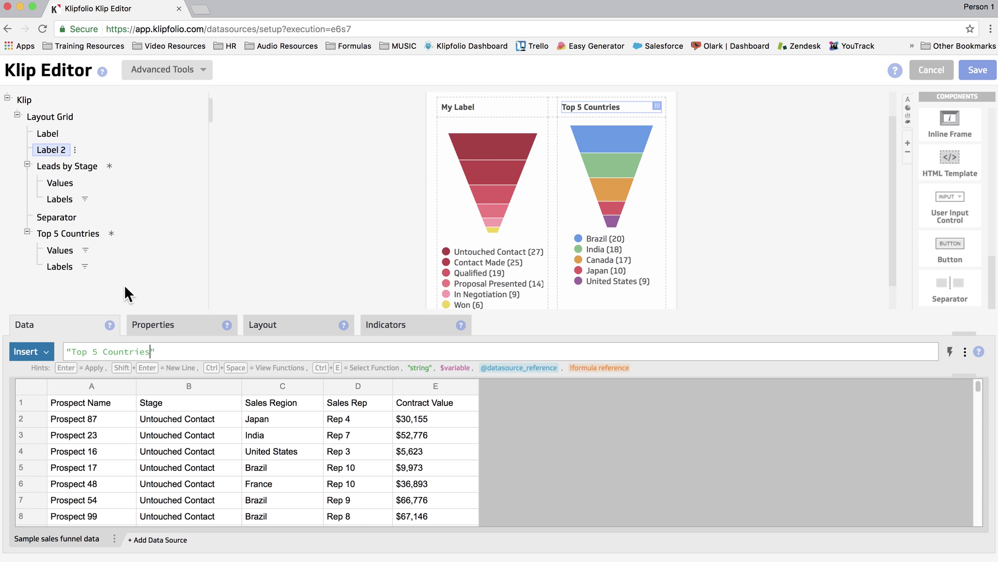
# Step: Change the left funnel's label text from My Label to 'Leads by Stage'
pyautogui.click(467, 109)
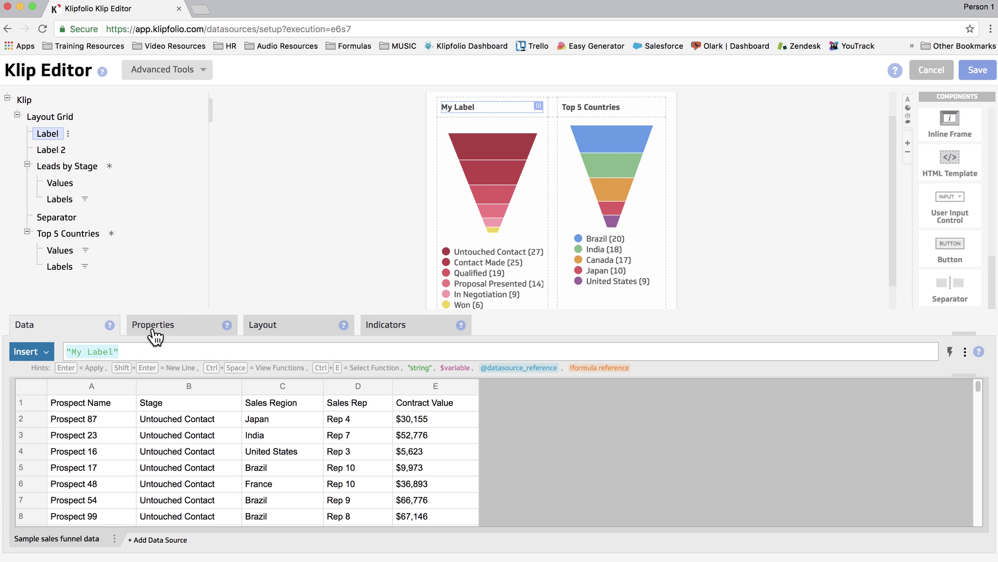
pyautogui.doubleClick(106, 352)
pyautogui.press('BackSpace')
pyautogui.write('Leads by Stage')
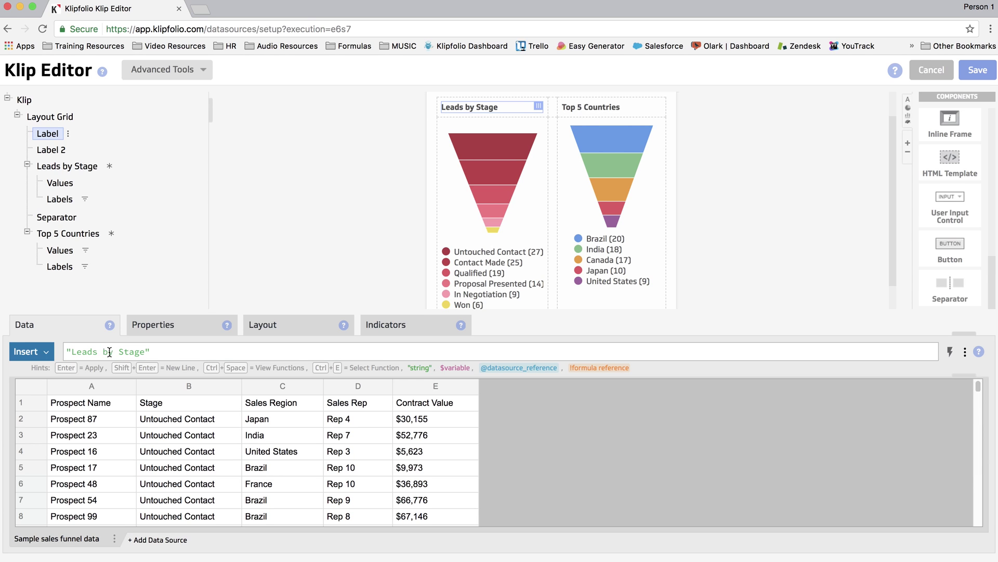
# Step: Set the Leads by Stage title's font size to Small
pyautogui.click(199, 332)
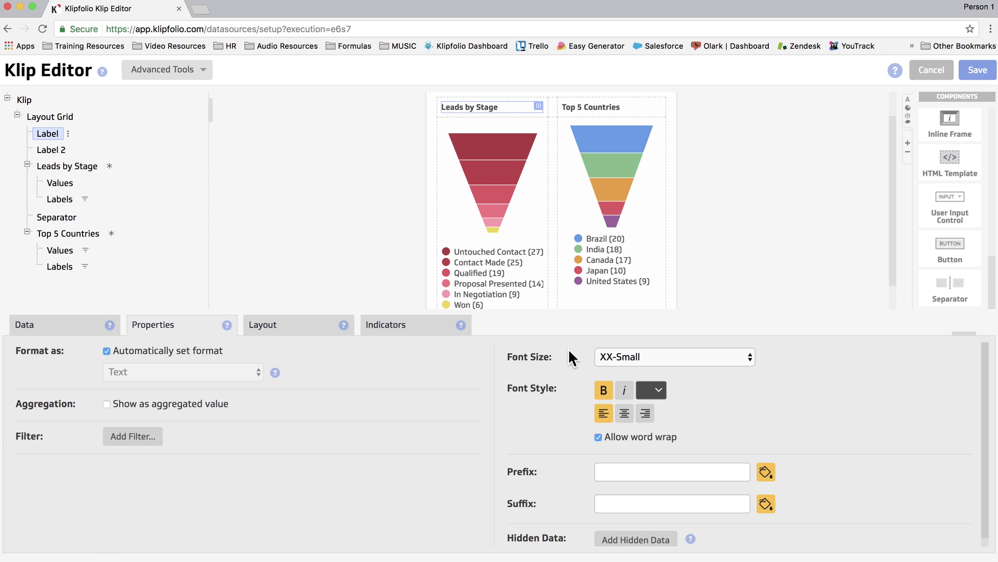
pyautogui.click(628, 354)
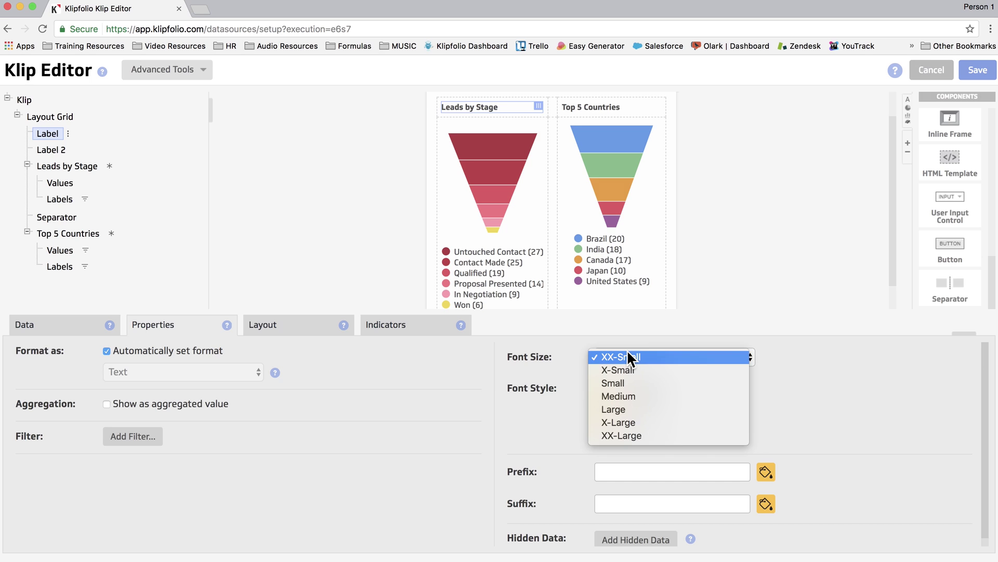
pyautogui.click(625, 380)
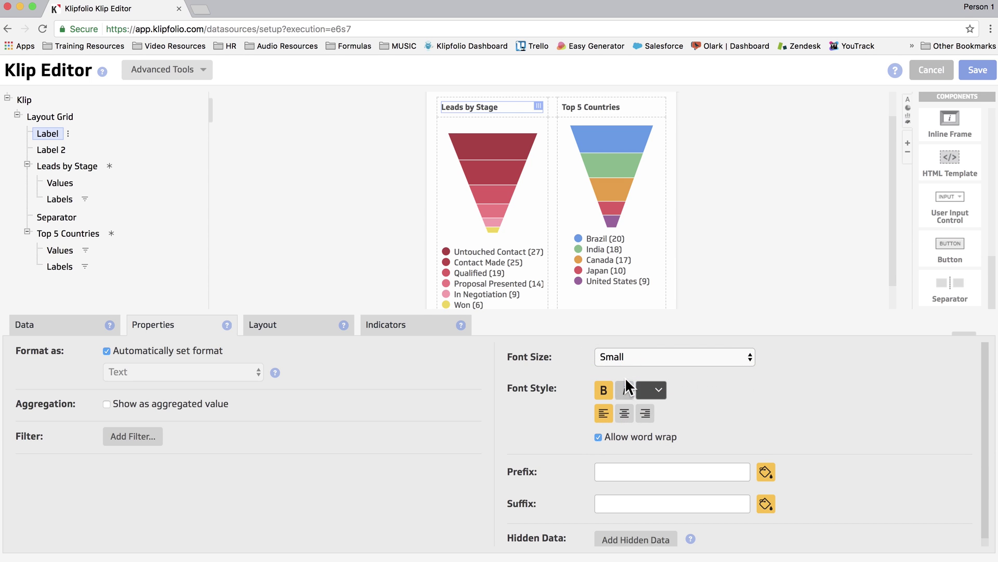
# Step: Set the Top 5 Countries title's font size to Small
pyautogui.click(572, 107)
pyautogui.click(644, 356)
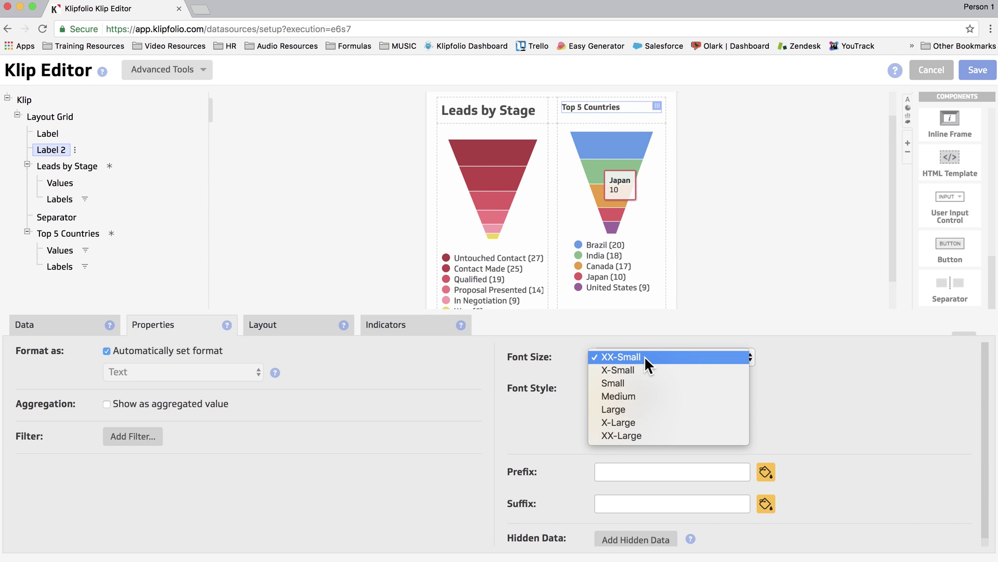
pyautogui.click(642, 379)
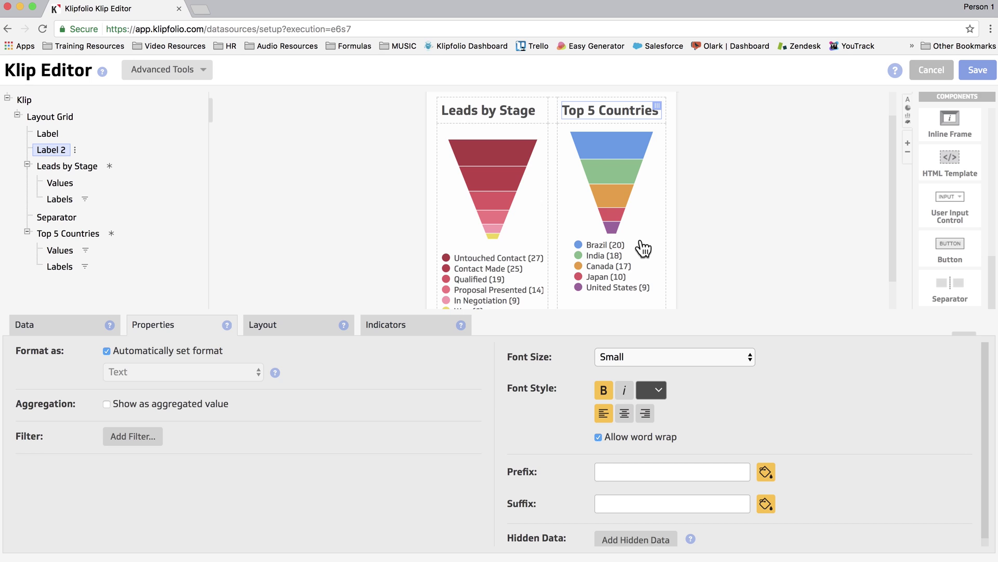
pyautogui.click(489, 108)
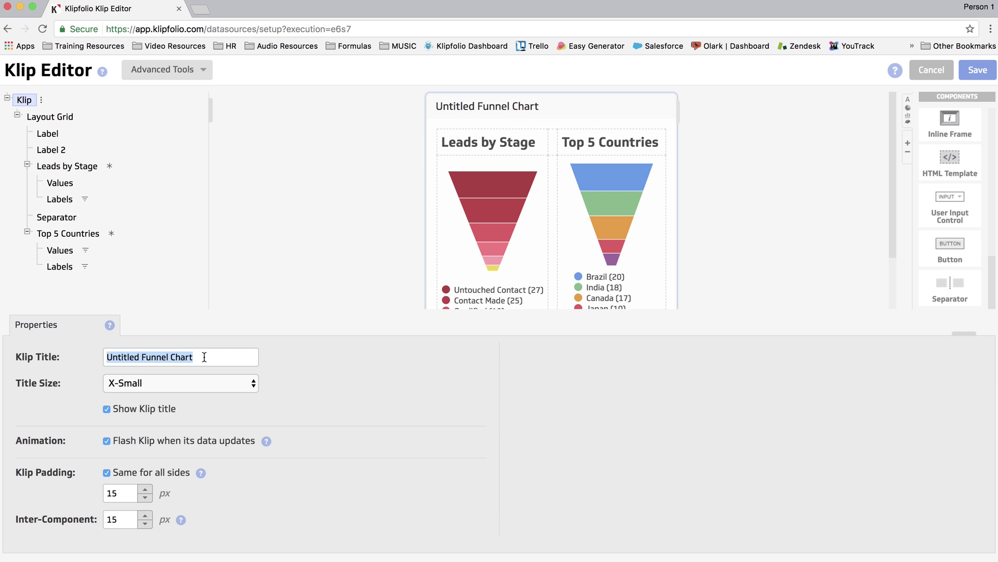
# Step: Title the Klip 'Sales Funnel Breakdown' at Medium title size and save it
pyautogui.write('Sales Funn')
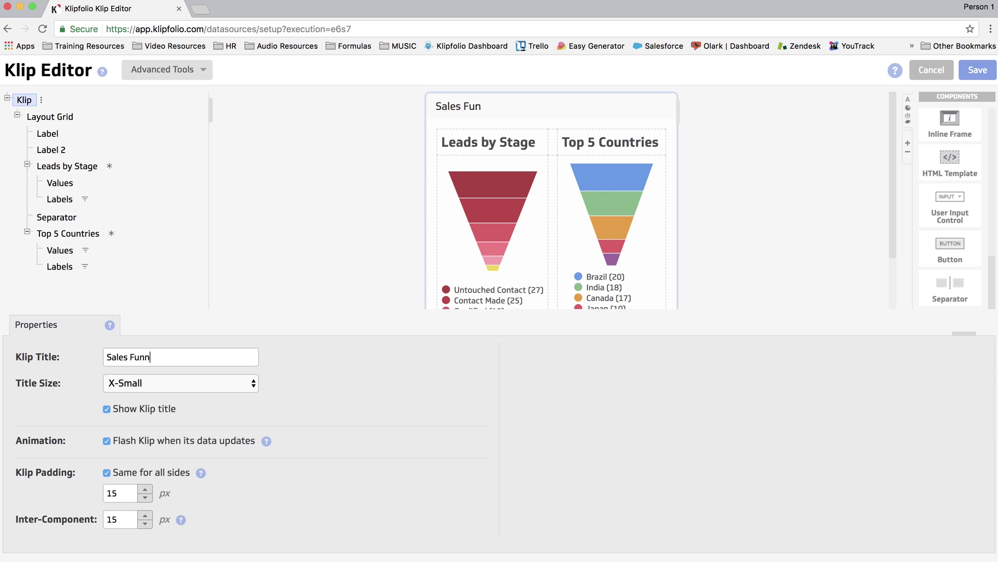
pyautogui.write('el Breakdown')
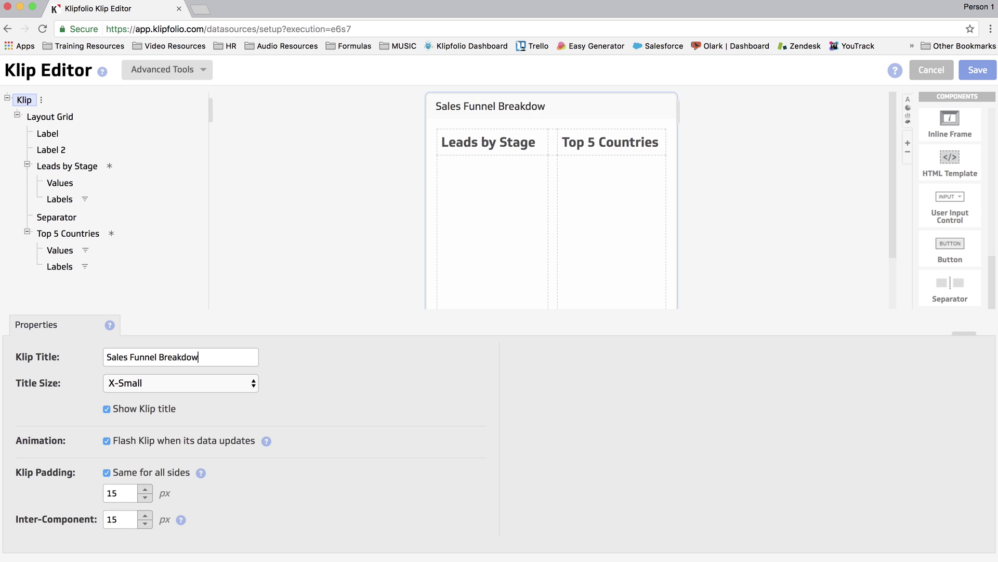
pyautogui.click(192, 384)
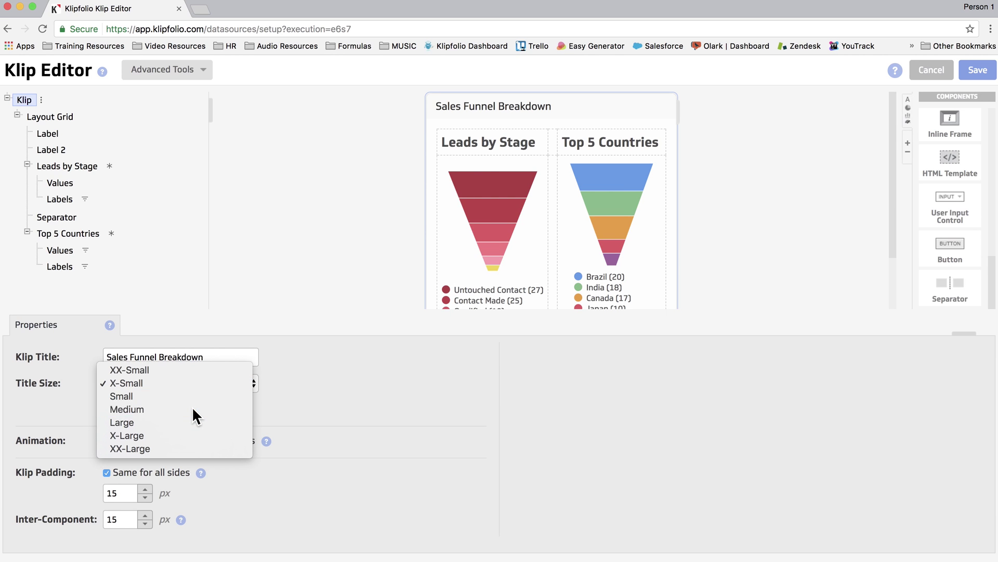
pyautogui.click(192, 409)
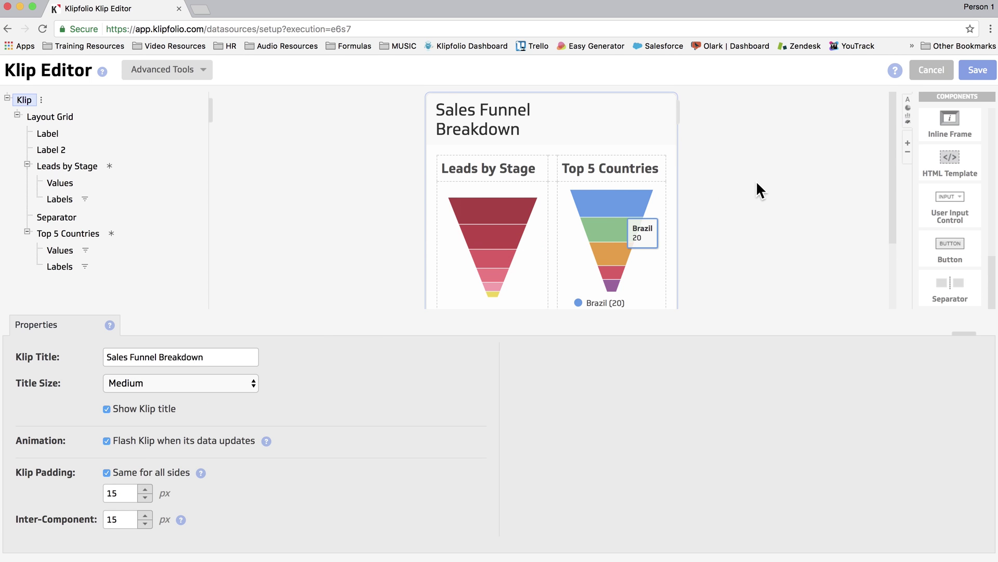
pyautogui.click(971, 72)
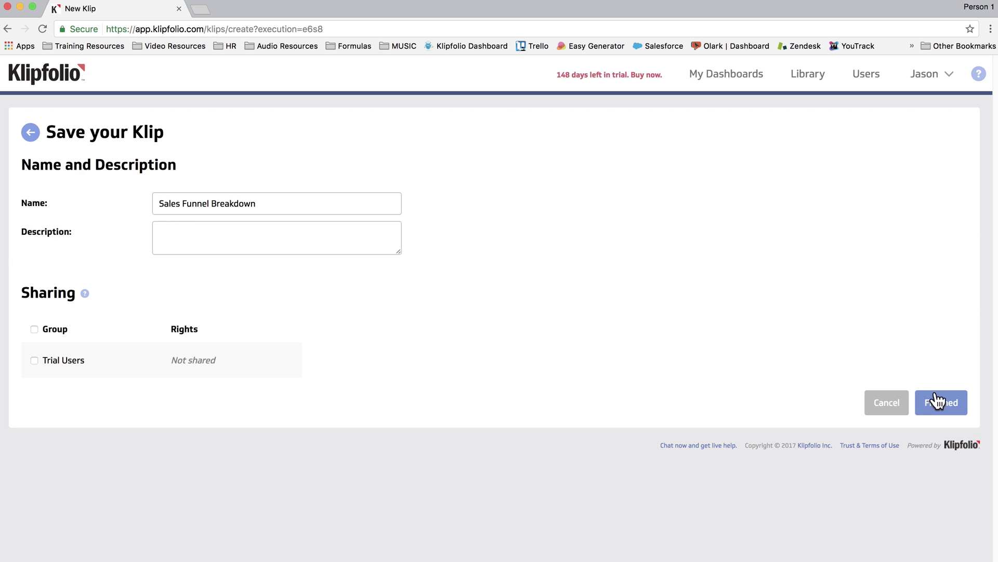
# Step: Finish saving to the dashboard, then toggle Brazil and United States off and on
pyautogui.click(937, 400)
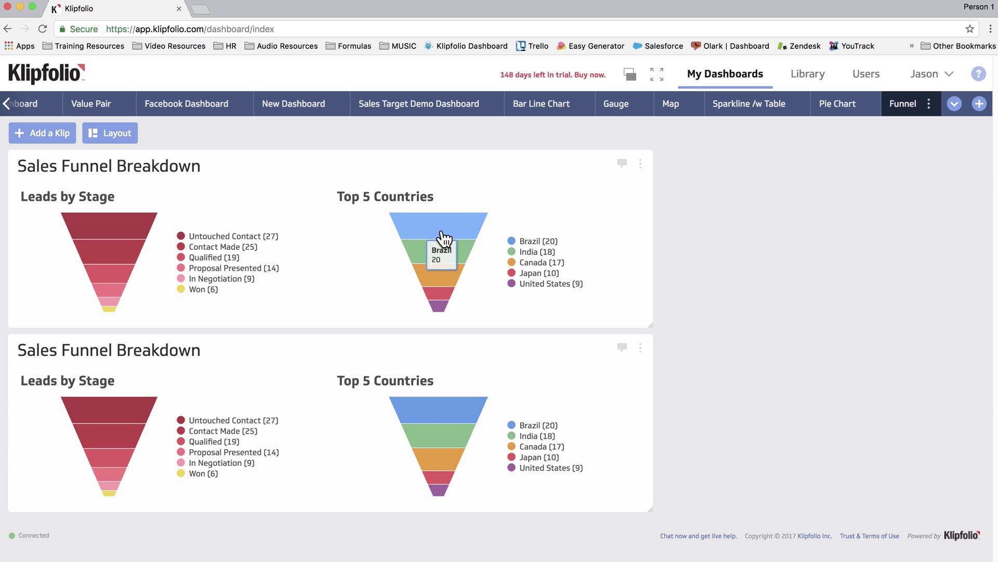
pyautogui.click(526, 242)
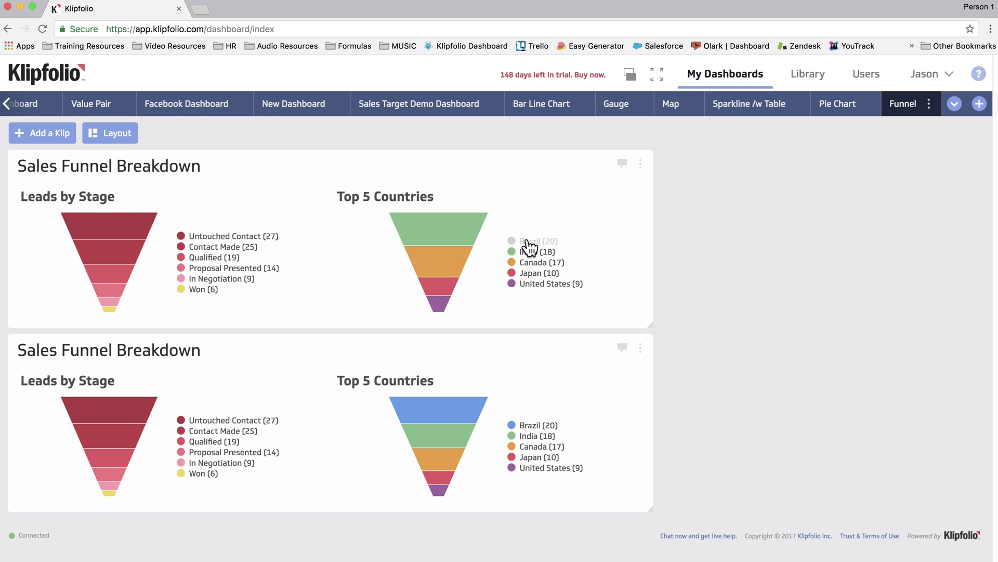
pyautogui.click(529, 242)
pyautogui.click(526, 284)
pyautogui.click(524, 282)
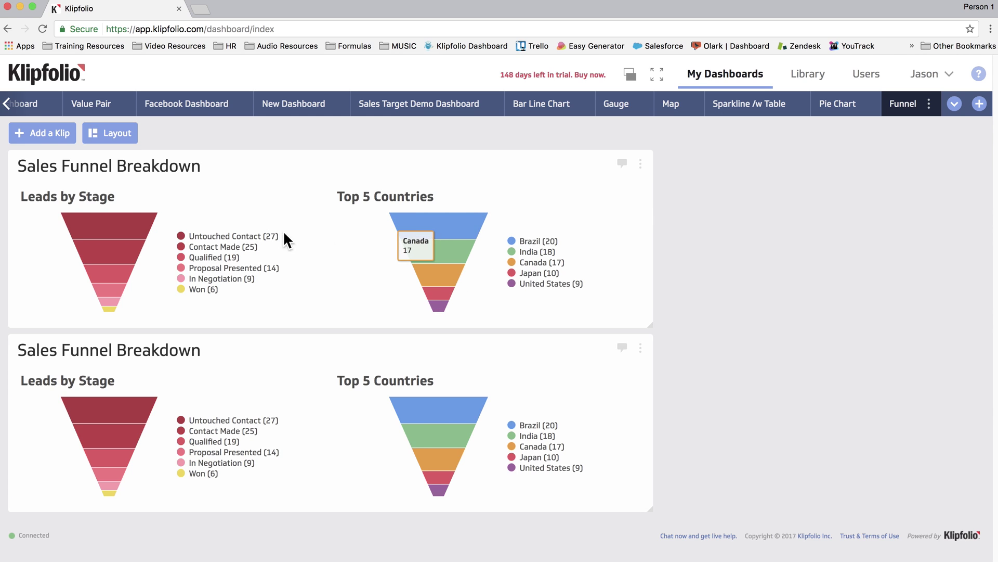
# Step: Hide, then restore, Untouched Contact, Contact Made and Qualified in the stage funnel
pyautogui.click(231, 237)
pyautogui.click(229, 248)
pyautogui.click(228, 257)
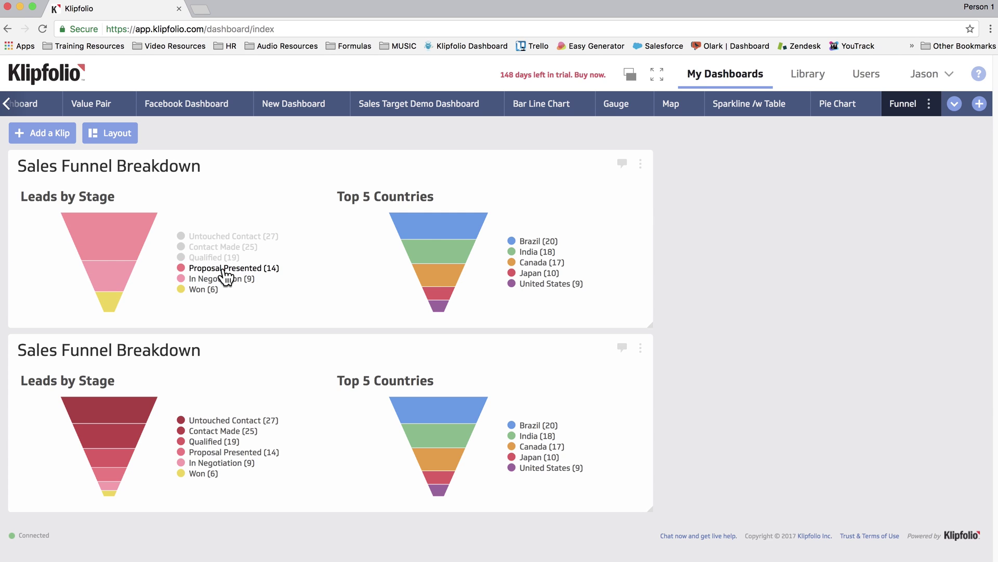
pyautogui.moveTo(127, 251)
pyautogui.click(217, 257)
pyautogui.click(216, 247)
pyautogui.click(208, 237)
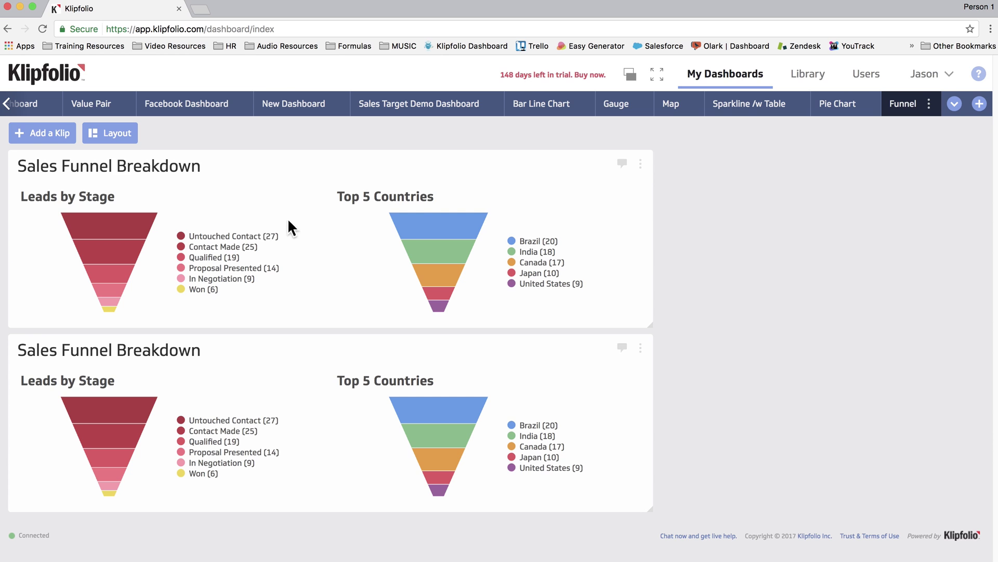